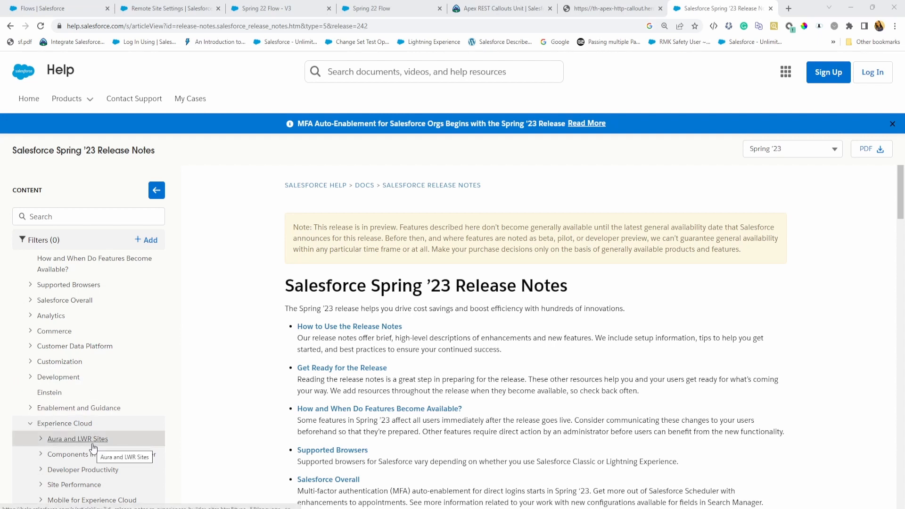
Step: Open the testing spring22 screen element in the Spring 22 Flow for editing
{"action": "scroll", "coordinate": [93, 447], "scroll_direction": "down", "scroll_amount": 1}
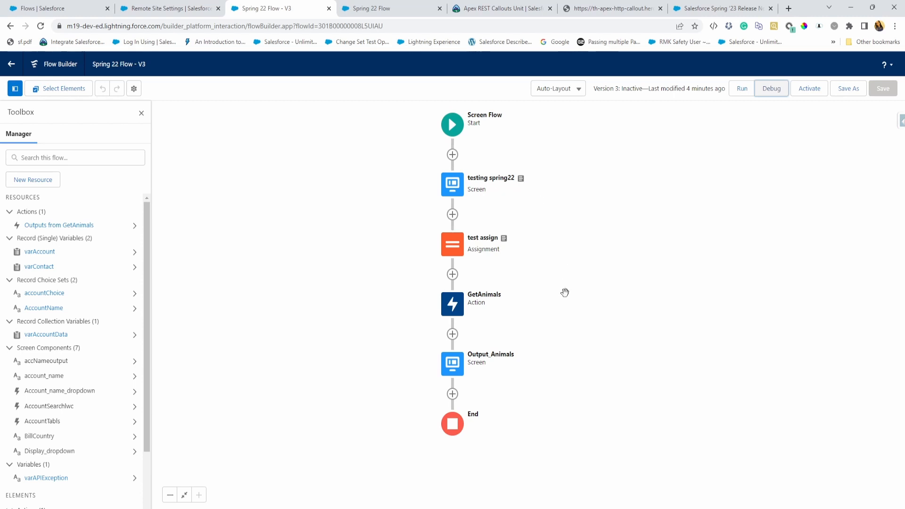
{"action": "double_click", "coordinate": [460, 195]}
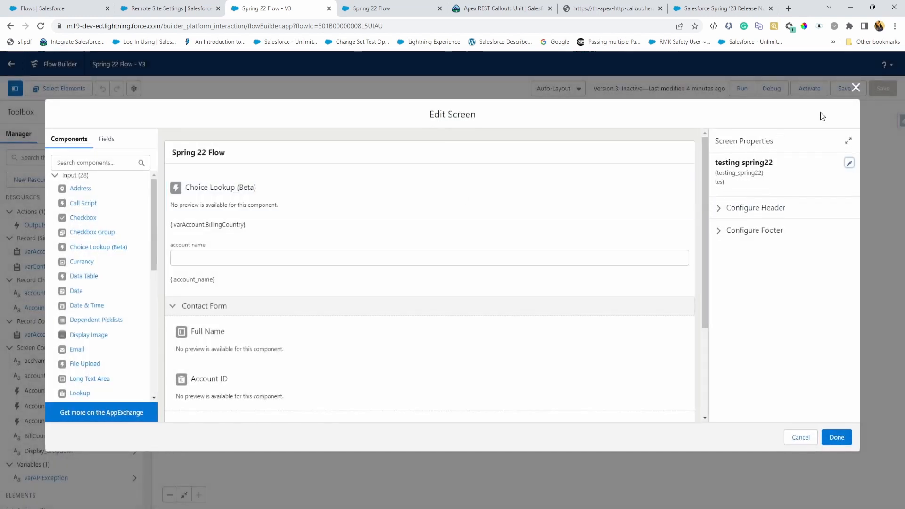
{"action": "left_click", "coordinate": [855, 88]}
{"action": "mouse_move", "coordinate": [523, 183]}
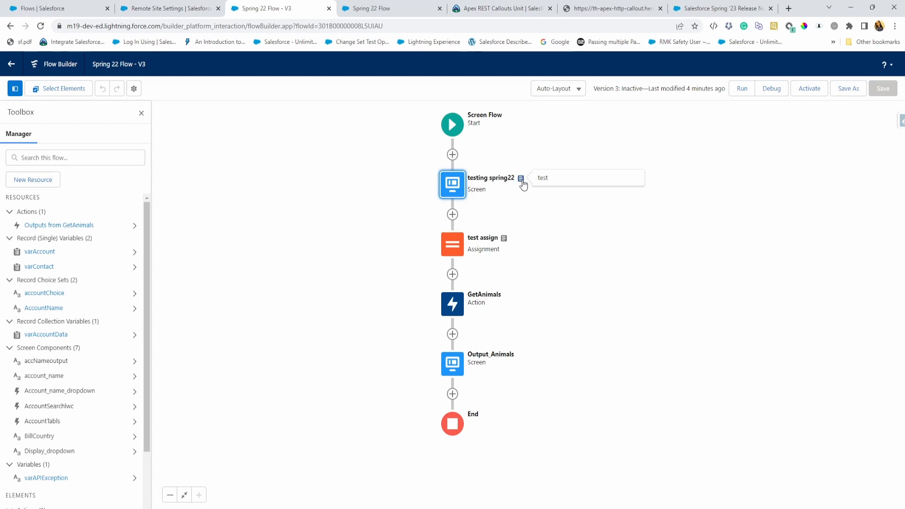
{"action": "left_click", "coordinate": [456, 191]}
{"action": "left_click", "coordinate": [456, 191]}
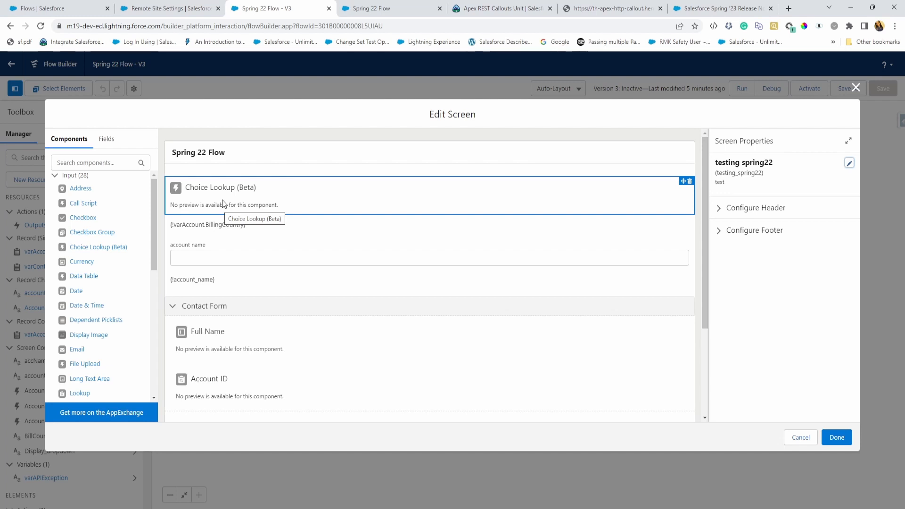
Step: Test the Account name dropdown in the flow's debug run by searching for "burl" and choosing Burlington Textiles Corp of America
{"action": "key", "text": "ctrl+Tab"}
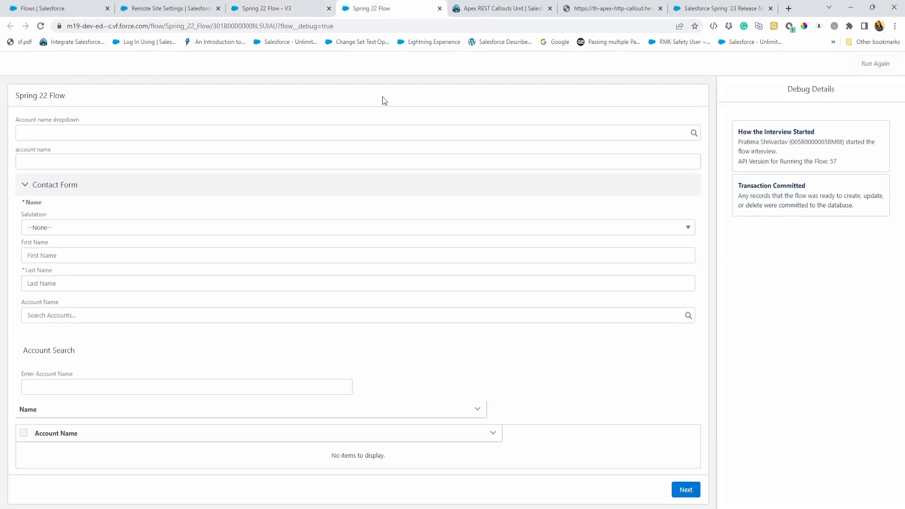
{"action": "left_click", "coordinate": [46, 133]}
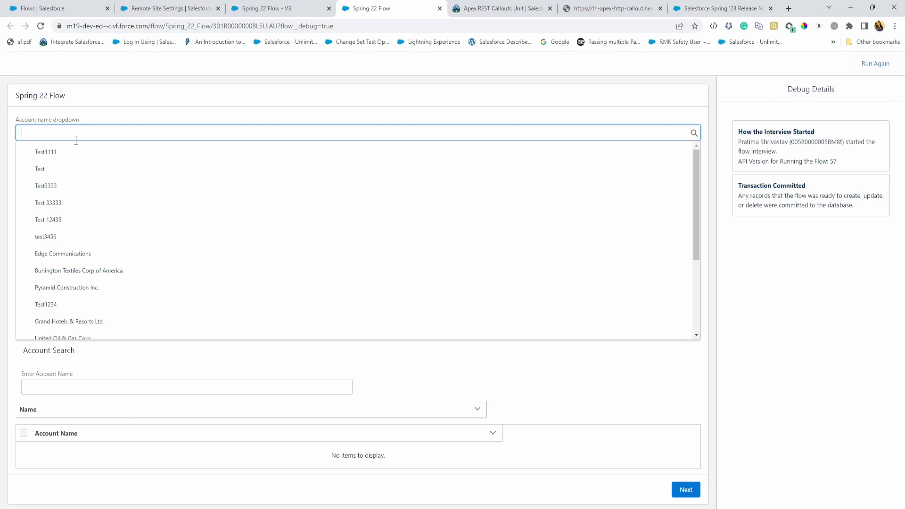
{"action": "type", "text": "burl"}
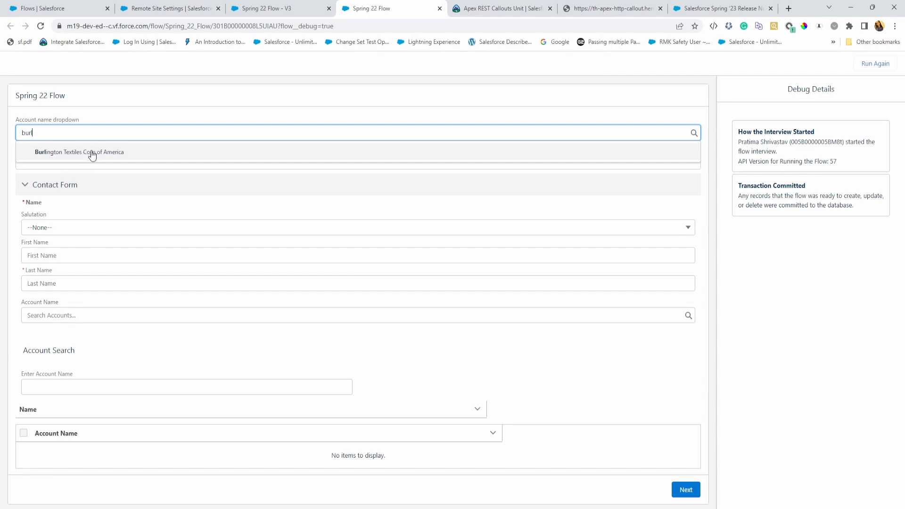
{"action": "left_click", "coordinate": [91, 152]}
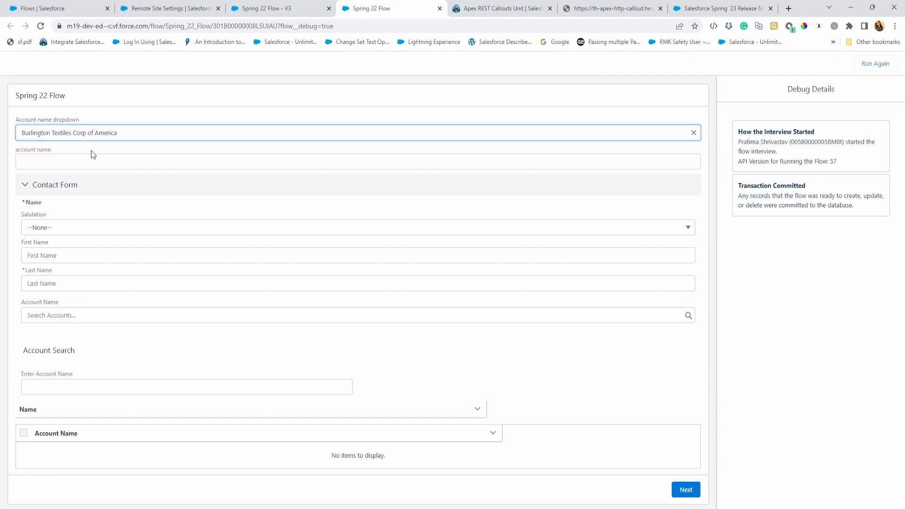
Step: Clear the Account name dropdown, test its partial matching with "amer", and empty it again
{"action": "triple_click", "coordinate": [129, 134]}
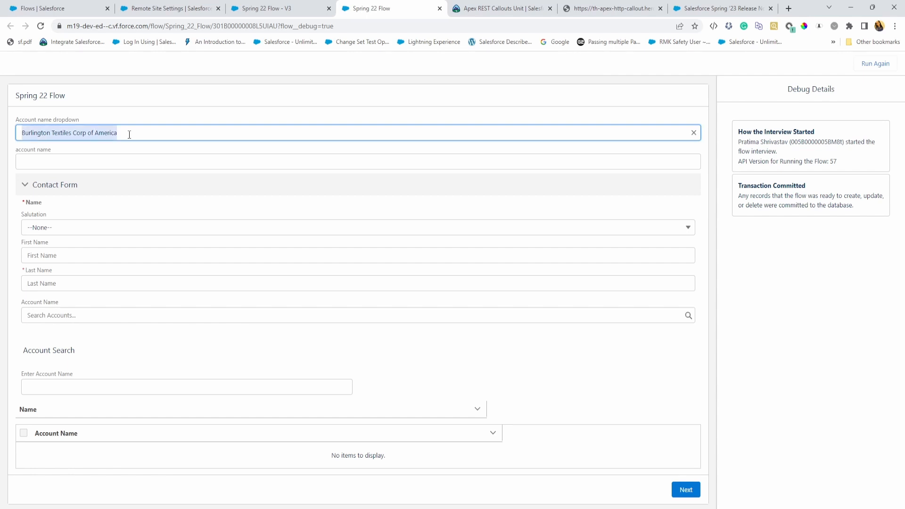
{"action": "key", "text": "BackSpace"}
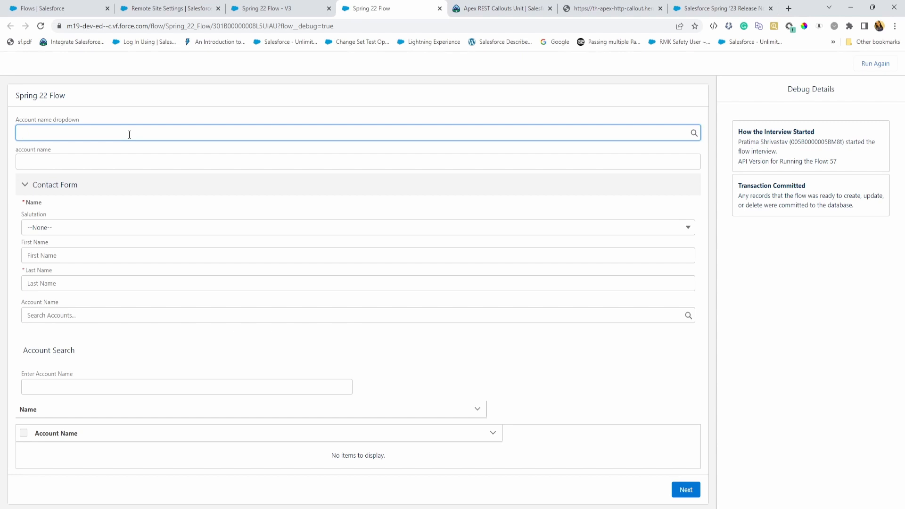
{"action": "type", "text": "an"}
{"action": "key", "text": "BackSpace"}
{"action": "type", "text": "m"}
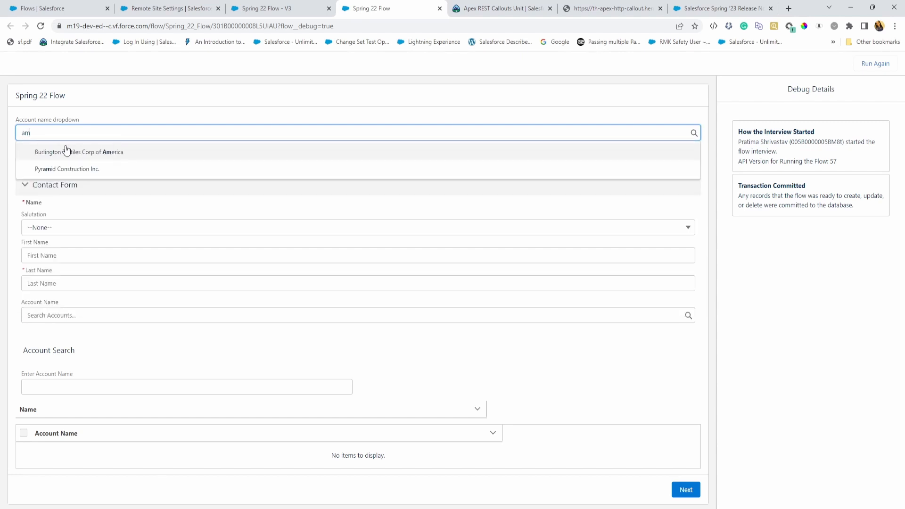
{"action": "type", "text": "er"}
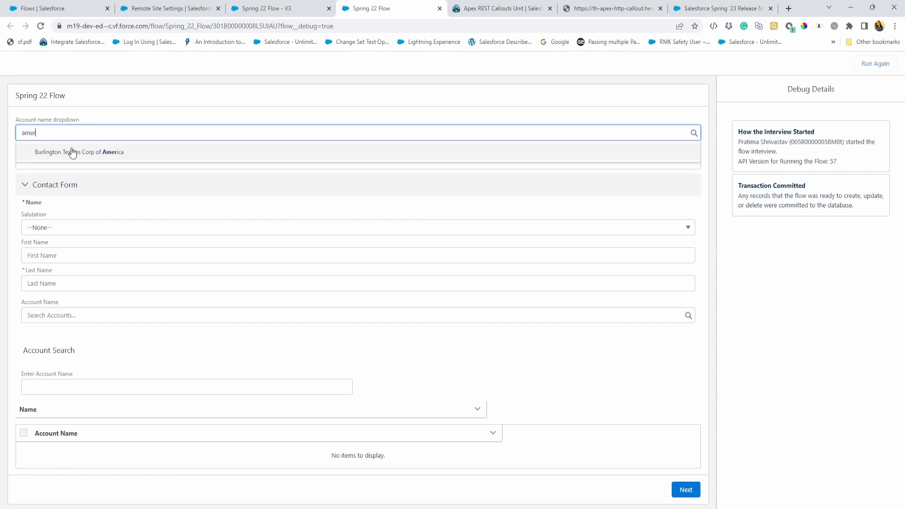
{"action": "left_click_drag", "start_coordinate": [45, 137], "coordinate": [23, 133]}
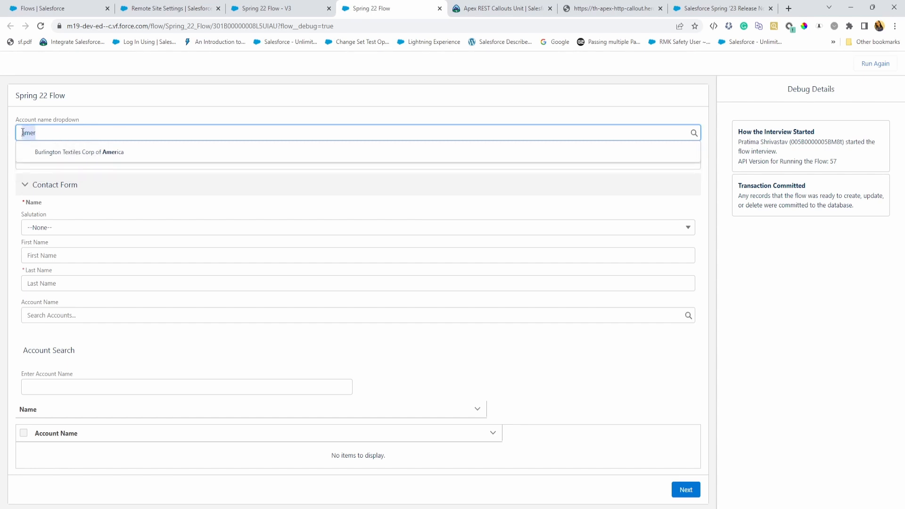
{"action": "key", "text": "BackSpace"}
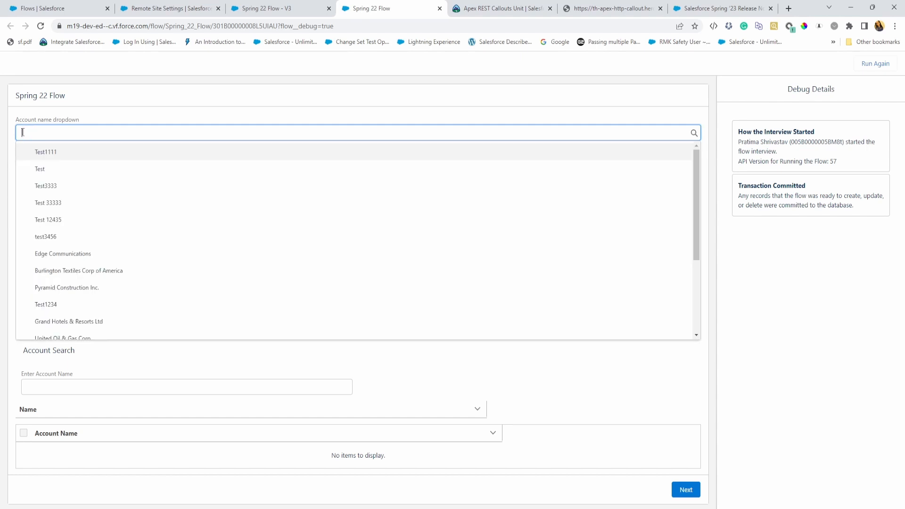
Step: Add a second Choice Lookup (Beta) component below the billing country text in Edit Screen and start a new choice resource for it
{"action": "left_click", "coordinate": [264, 8]}
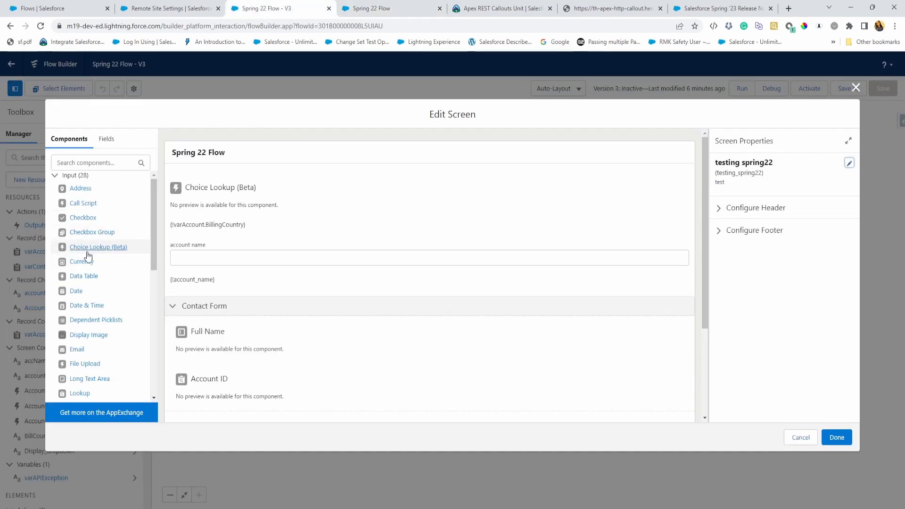
{"action": "left_click_drag", "start_coordinate": [101, 254], "coordinate": [212, 233]}
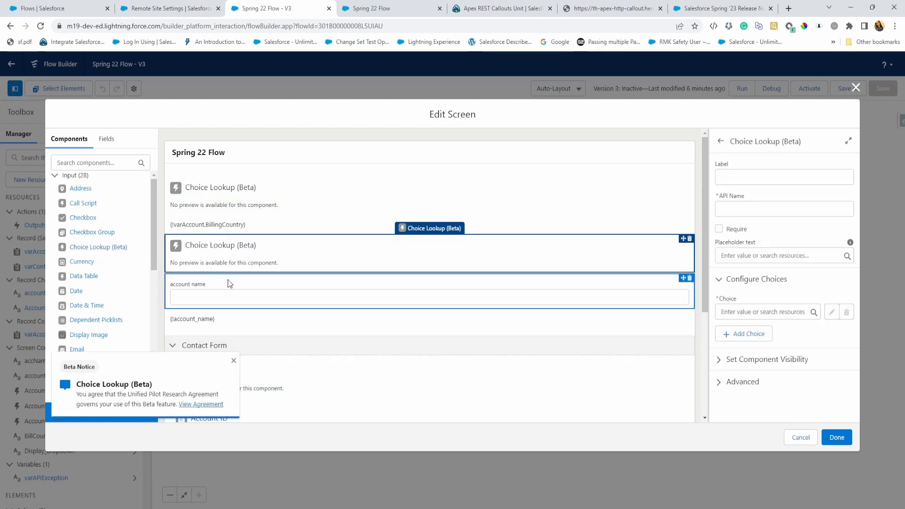
{"action": "left_click", "coordinate": [753, 314]}
{"action": "left_click", "coordinate": [752, 335]}
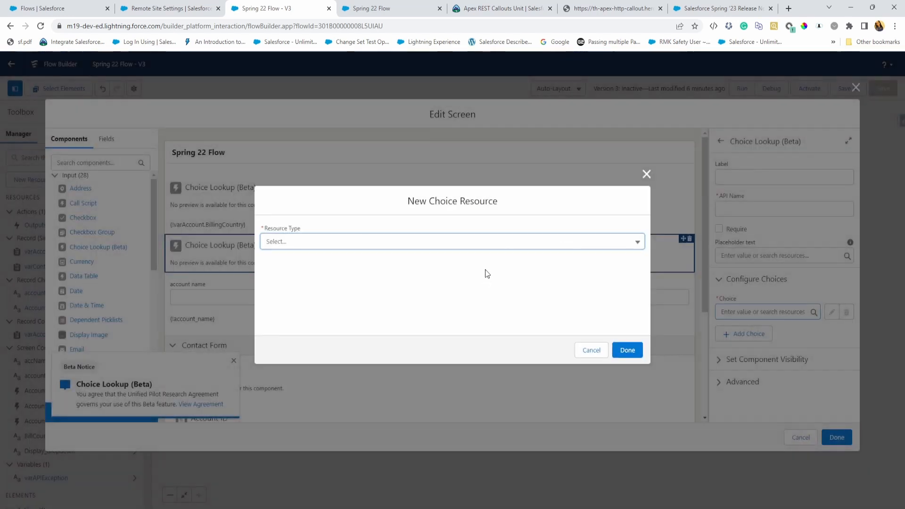
Step: Set the new choice resource's type to Record Choice Set and its object to Account
{"action": "left_click", "coordinate": [339, 247]}
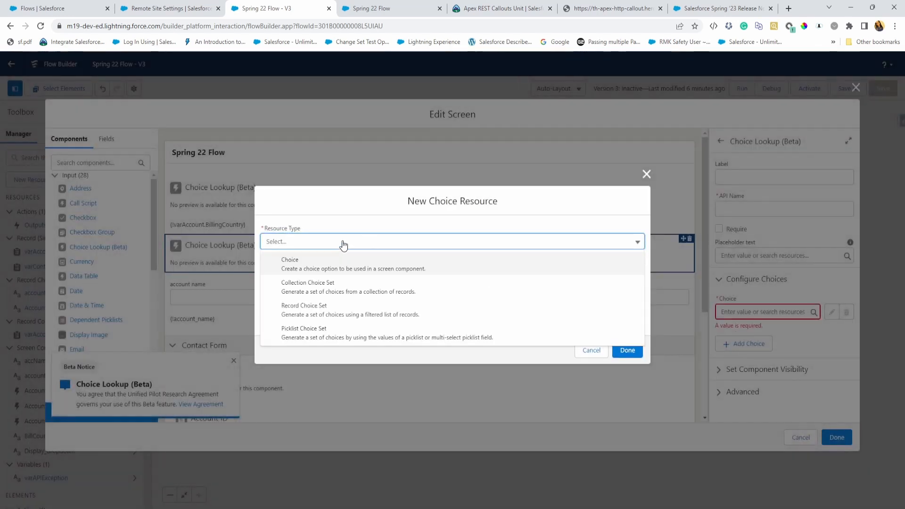
{"action": "left_click", "coordinate": [361, 317]}
{"action": "left_click", "coordinate": [302, 338]}
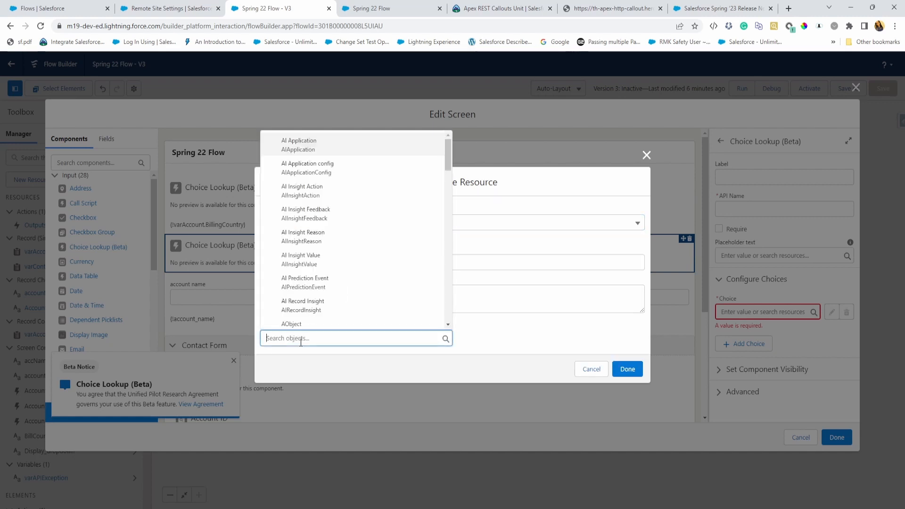
{"action": "type", "text": "aa"}
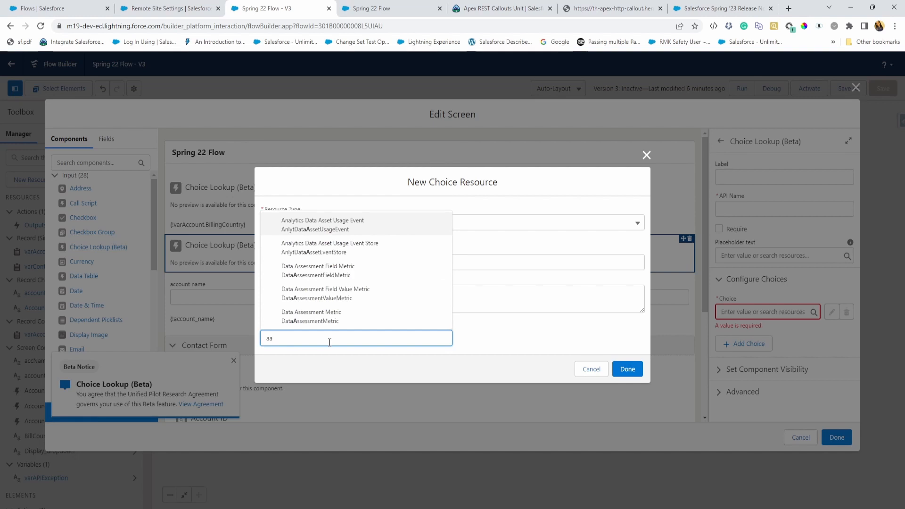
{"action": "key", "text": "BackSpace"}
{"action": "type", "text": "c"}
{"action": "left_click", "coordinate": [297, 269]}
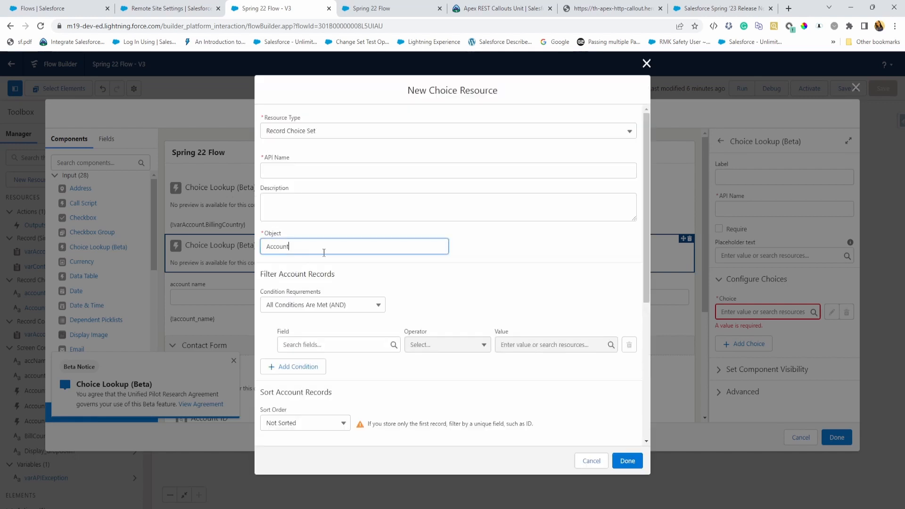
Step: Review the new choice set's sorting, label and stored-field options, and discard it along with the added Choice Lookup component
{"action": "scroll", "coordinate": [336, 368], "scroll_direction": "down", "scroll_amount": 2}
{"action": "scroll", "coordinate": [337, 371], "scroll_direction": "down", "scroll_amount": 2}
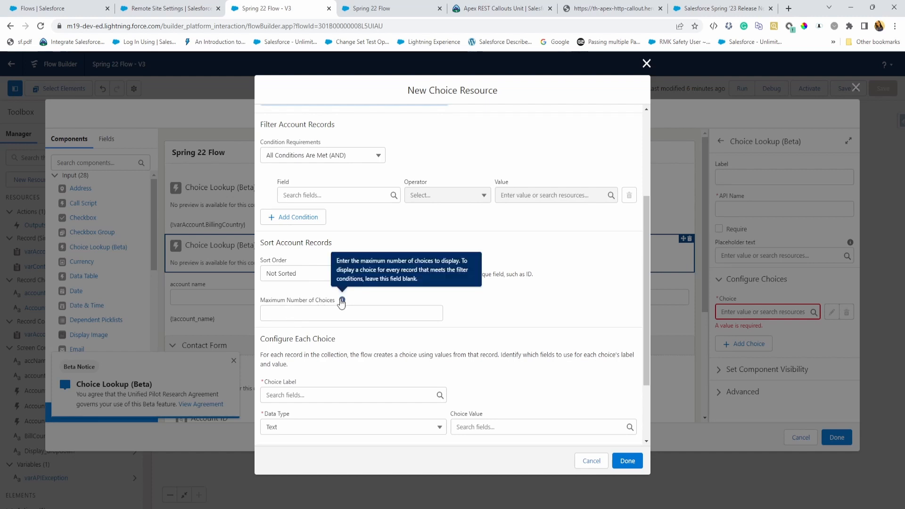
{"action": "mouse_move", "coordinate": [342, 303]}
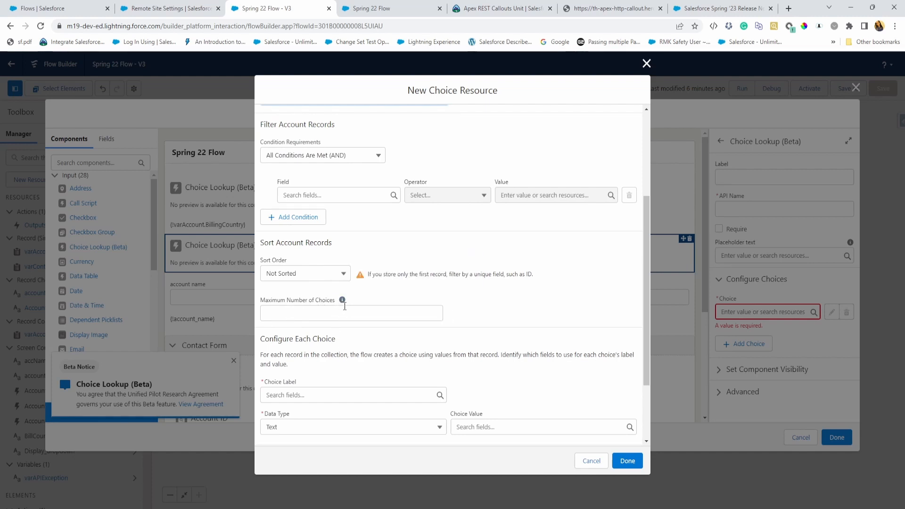
{"action": "scroll", "coordinate": [377, 232], "scroll_direction": "down", "scroll_amount": 1}
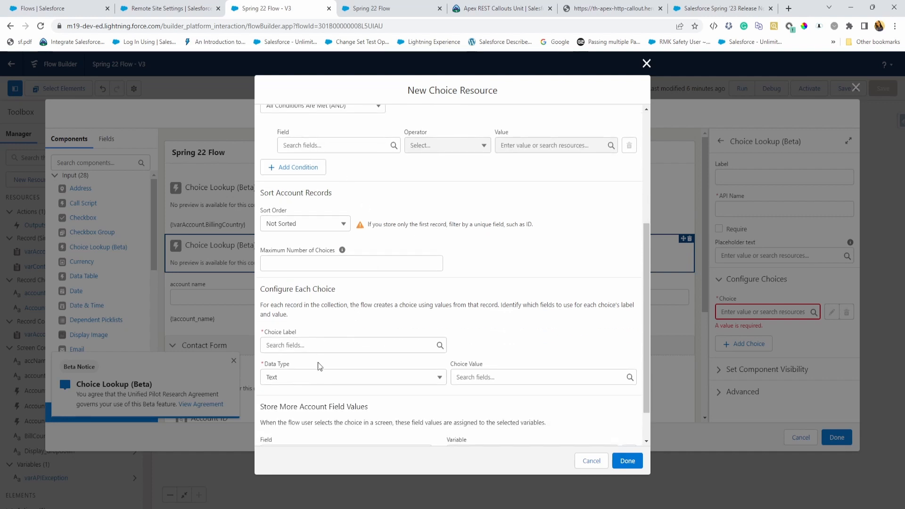
{"action": "scroll", "coordinate": [313, 361], "scroll_direction": "down", "scroll_amount": 1}
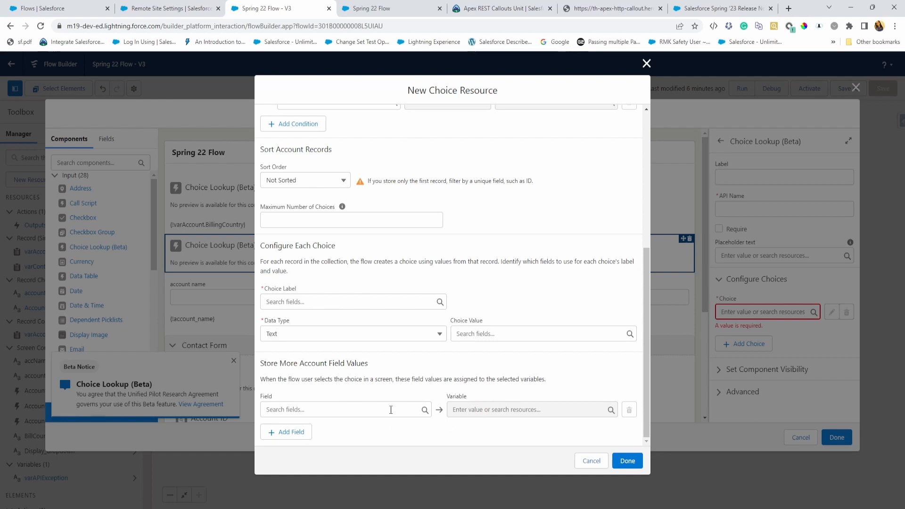
{"action": "left_click", "coordinate": [592, 461]}
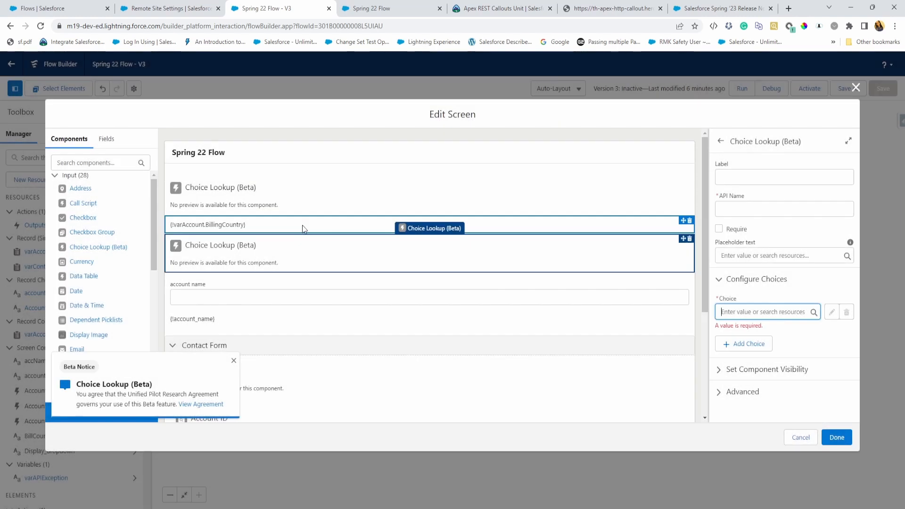
{"action": "left_click", "coordinate": [690, 239]}
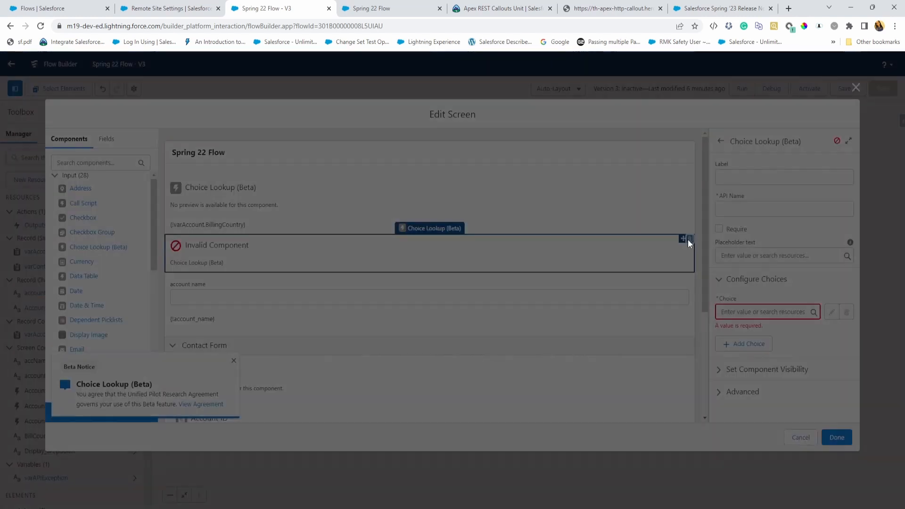
{"action": "left_click", "coordinate": [527, 303]}
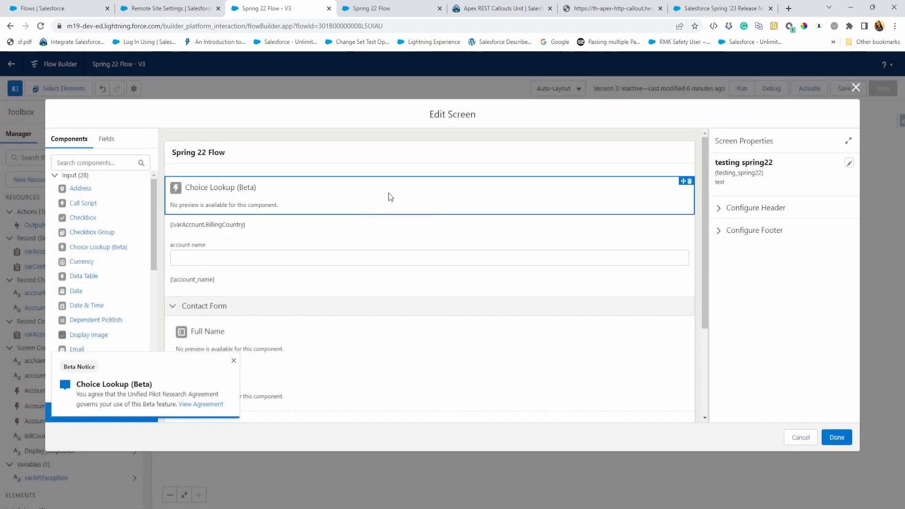
Step: Inspect the record choice set behind the existing Account name dropdown, including its choice label and stored field values, without changing it
{"action": "left_click", "coordinate": [388, 193]}
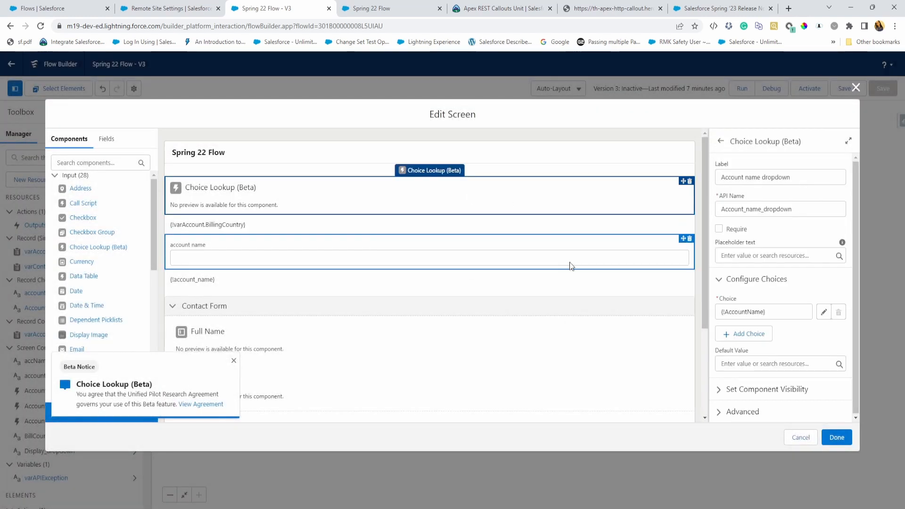
{"action": "left_click", "coordinate": [824, 312]}
{"action": "scroll", "coordinate": [333, 316], "scroll_direction": "down", "scroll_amount": 3}
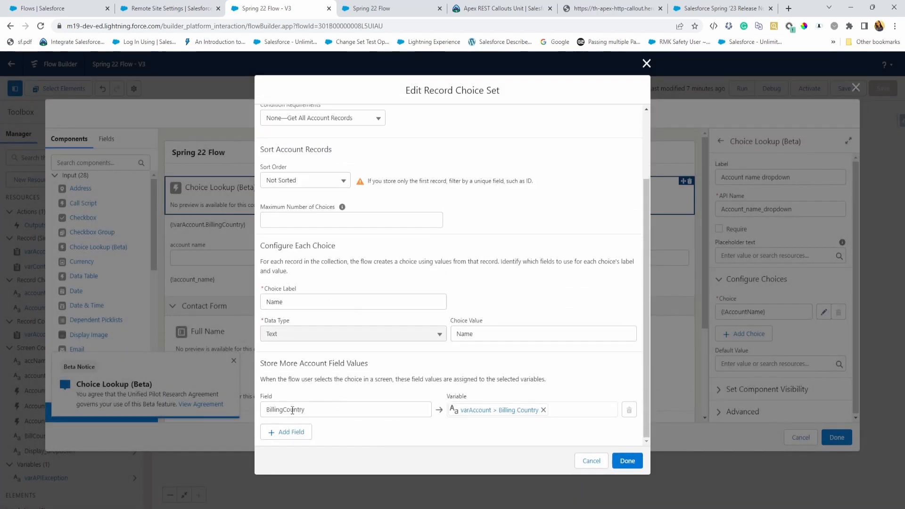
{"action": "left_click", "coordinate": [591, 460]}
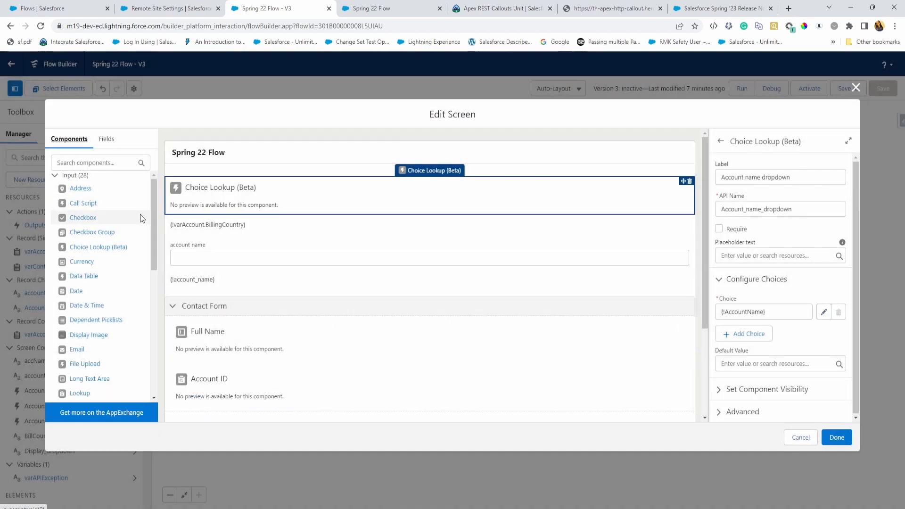
Step: Compare the available components with the record fields option and examine the Contact Form fields placed on the screen
{"action": "left_click", "coordinate": [105, 139]}
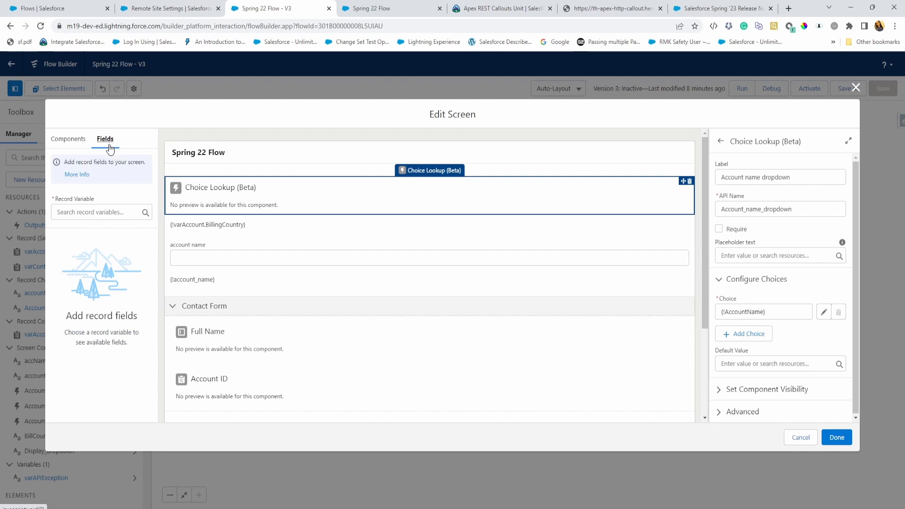
{"action": "left_click", "coordinate": [78, 141]}
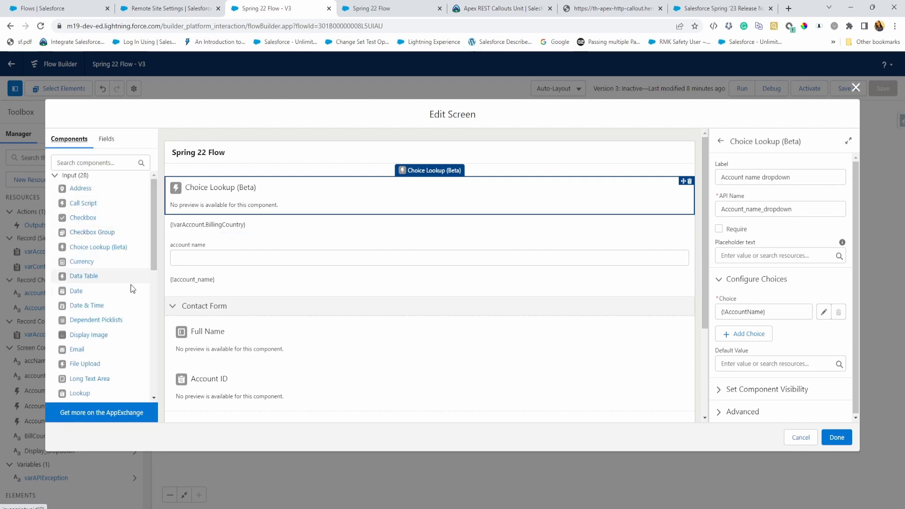
{"action": "left_click", "coordinate": [107, 139]}
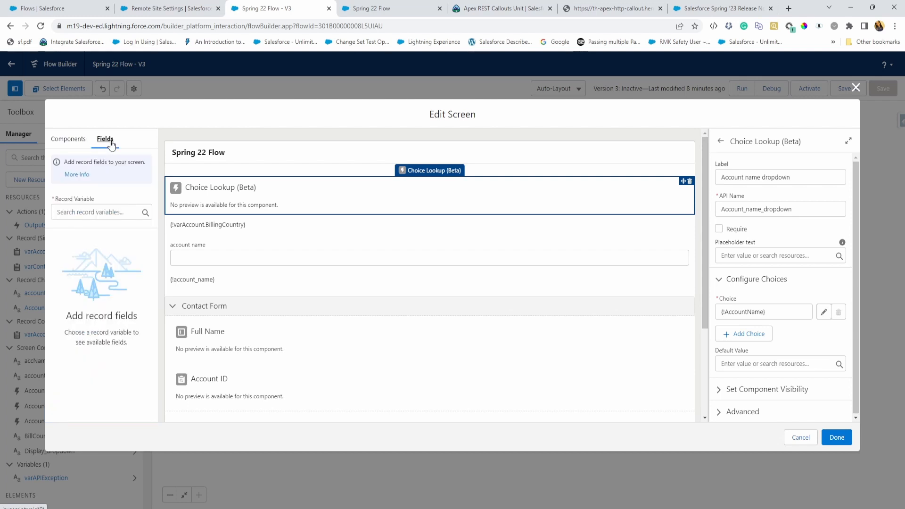
{"action": "scroll", "coordinate": [290, 343], "scroll_direction": "down", "scroll_amount": 2}
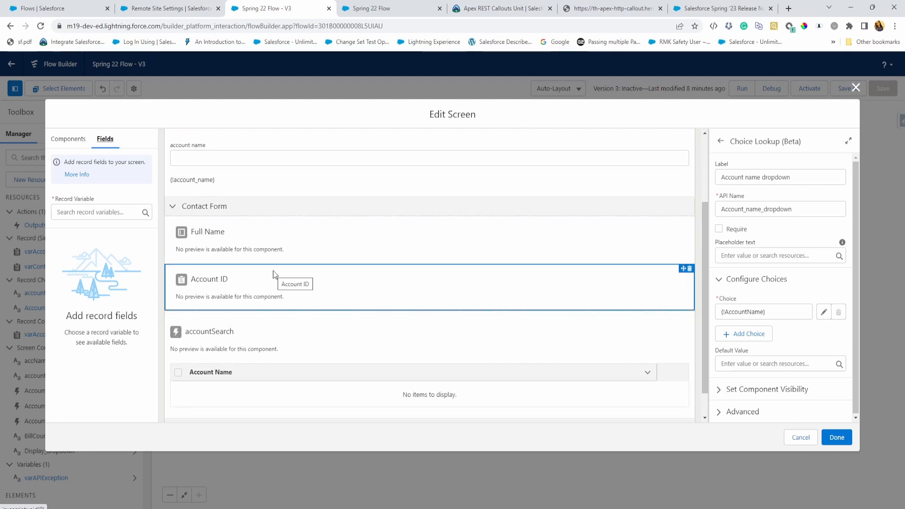
Step: Select varContact as the record variable for screen fields and review the Contact fields it offers, without adding any
{"action": "left_click", "coordinate": [69, 139]}
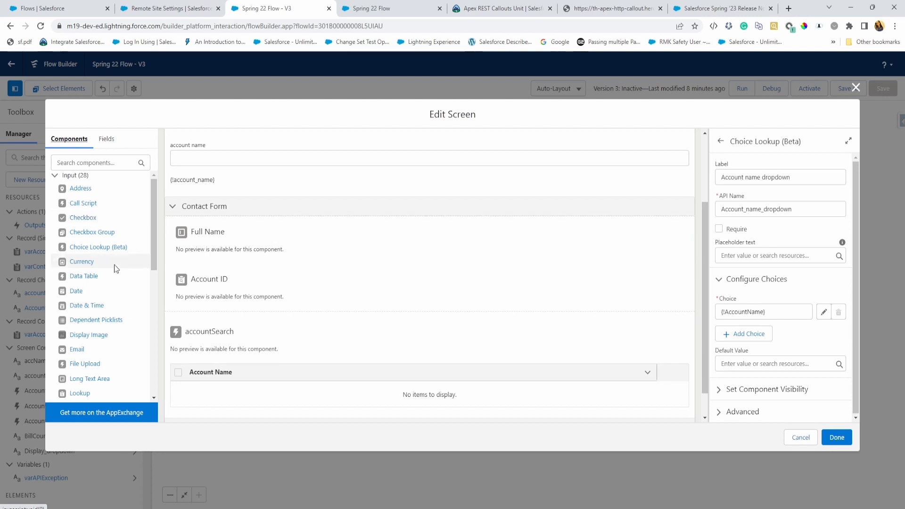
{"action": "left_click", "coordinate": [106, 139]}
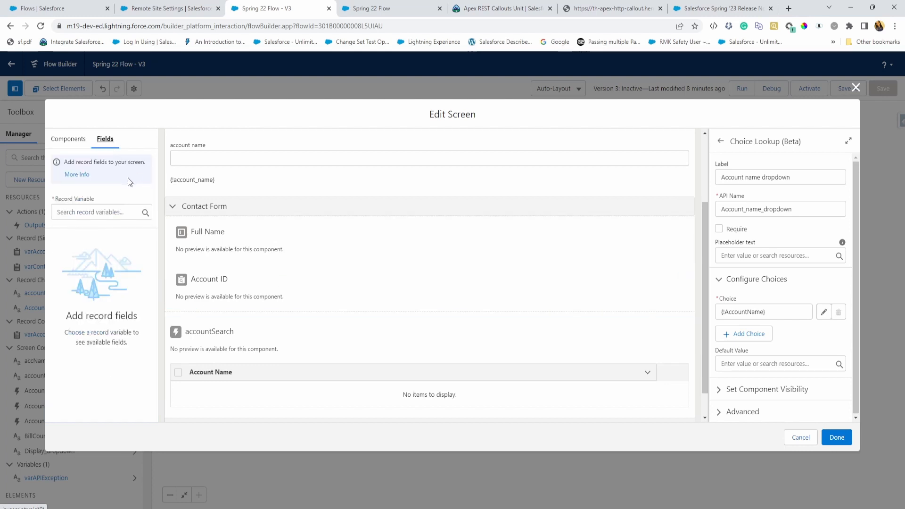
{"action": "left_click", "coordinate": [129, 211]}
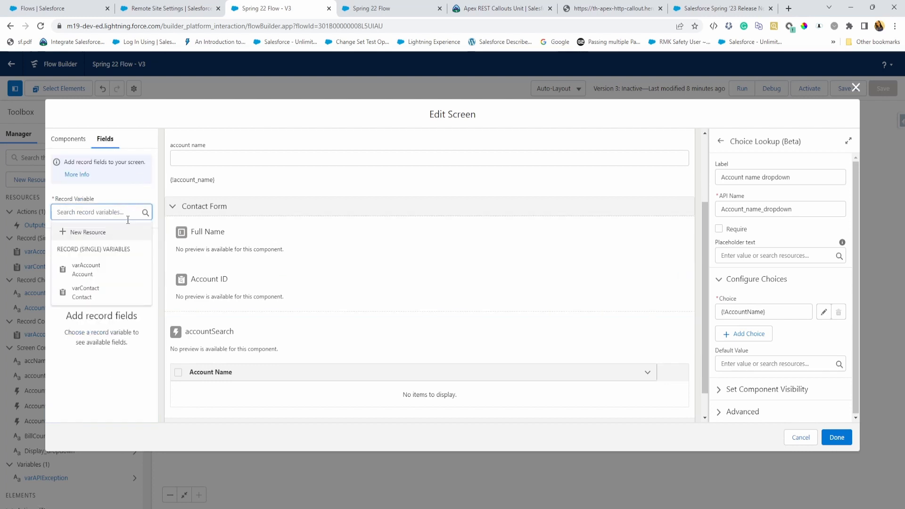
{"action": "left_click", "coordinate": [111, 291]}
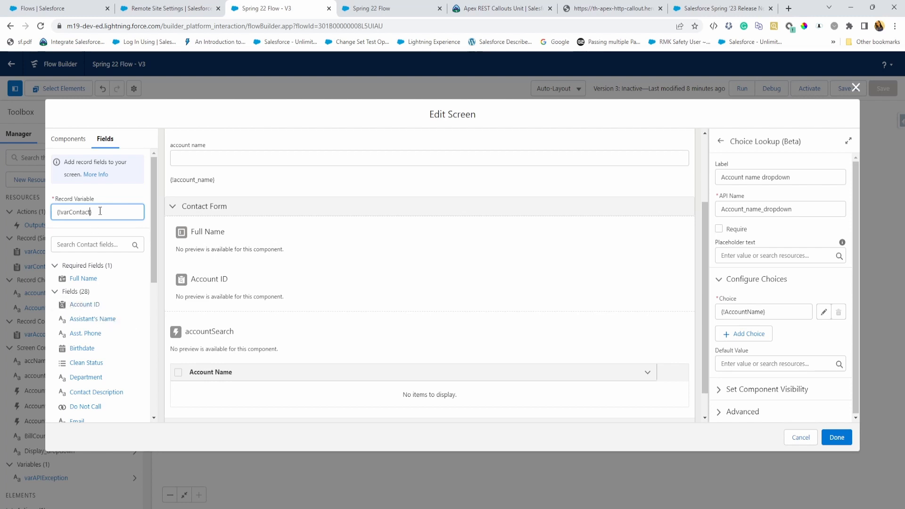
{"action": "left_click_drag", "start_coordinate": [153, 280], "coordinate": [148, 343]}
{"action": "scroll", "coordinate": [148, 343], "scroll_direction": "up", "scroll_amount": 2}
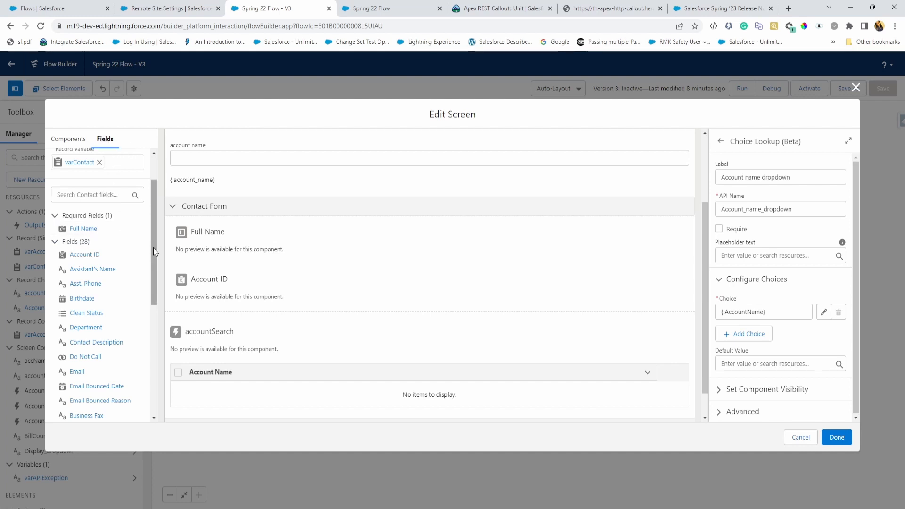
{"action": "left_click_drag", "start_coordinate": [154, 247], "coordinate": [154, 216]}
{"action": "scroll", "coordinate": [120, 349], "scroll_direction": "down", "scroll_amount": 1}
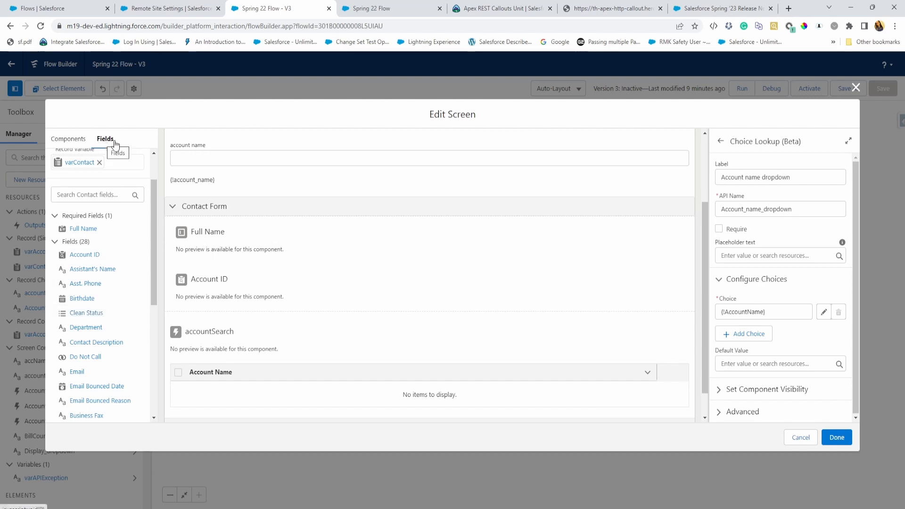
{"action": "left_click", "coordinate": [68, 139]}
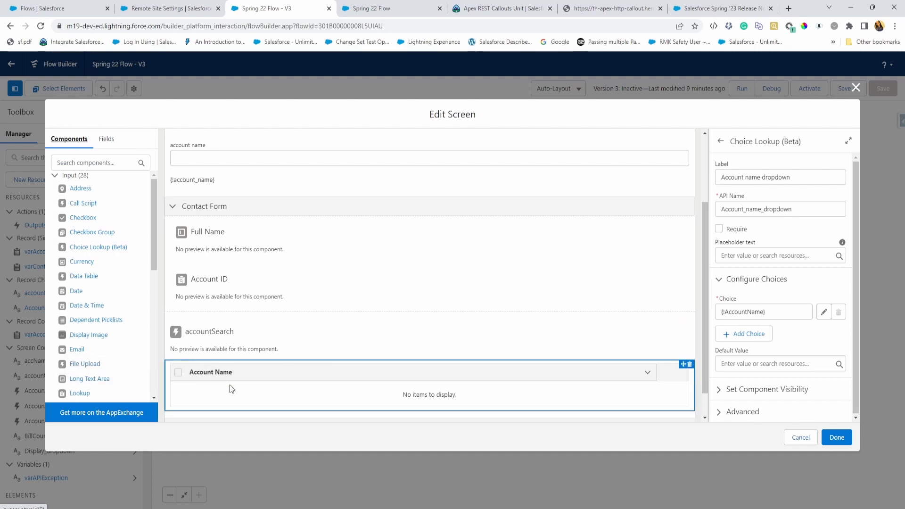
Step: Add a column with source field BillingCountry to the account data table on the screen
{"action": "left_click", "coordinate": [250, 385]}
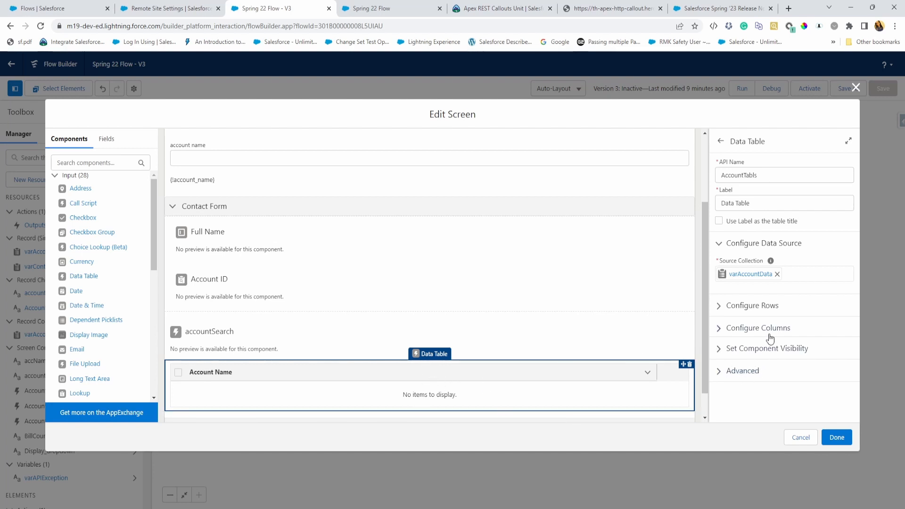
{"action": "left_click", "coordinate": [719, 330]}
{"action": "left_click", "coordinate": [753, 377]}
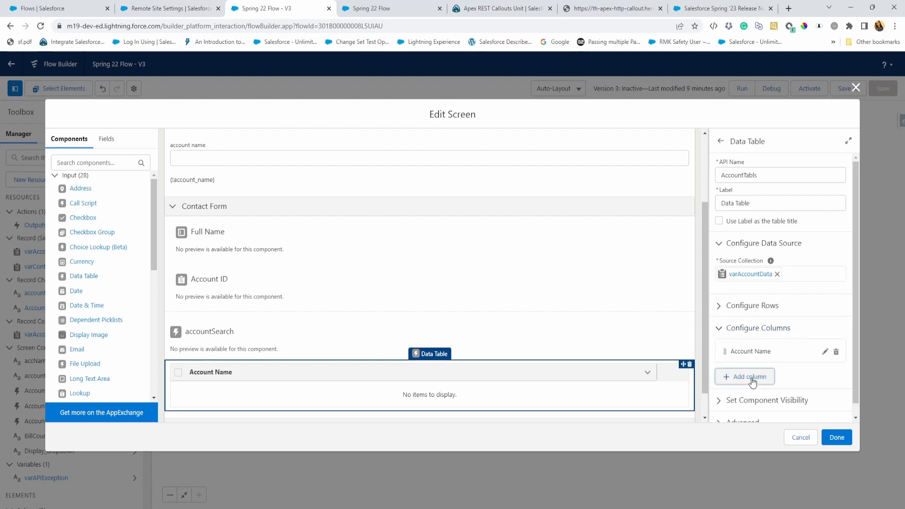
{"action": "scroll", "coordinate": [749, 367], "scroll_direction": "down", "scroll_amount": 1}
{"action": "scroll", "coordinate": [775, 404], "scroll_direction": "down", "scroll_amount": 1}
{"action": "left_click", "coordinate": [775, 364]}
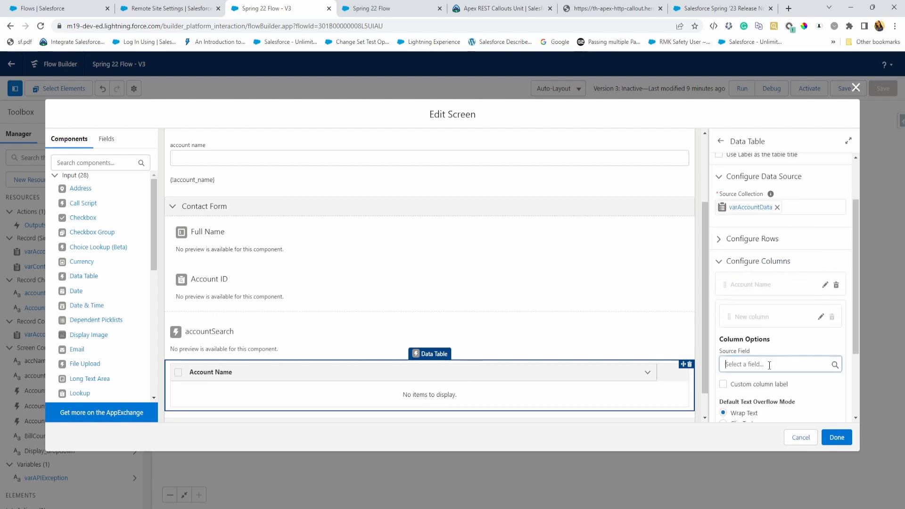
{"action": "left_click", "coordinate": [765, 309]}
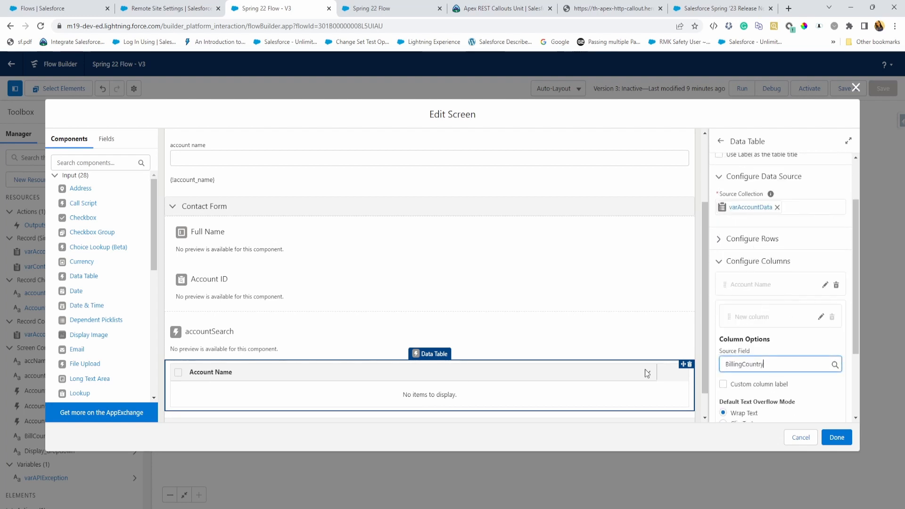
{"action": "scroll", "coordinate": [734, 401], "scroll_direction": "down", "scroll_amount": 1}
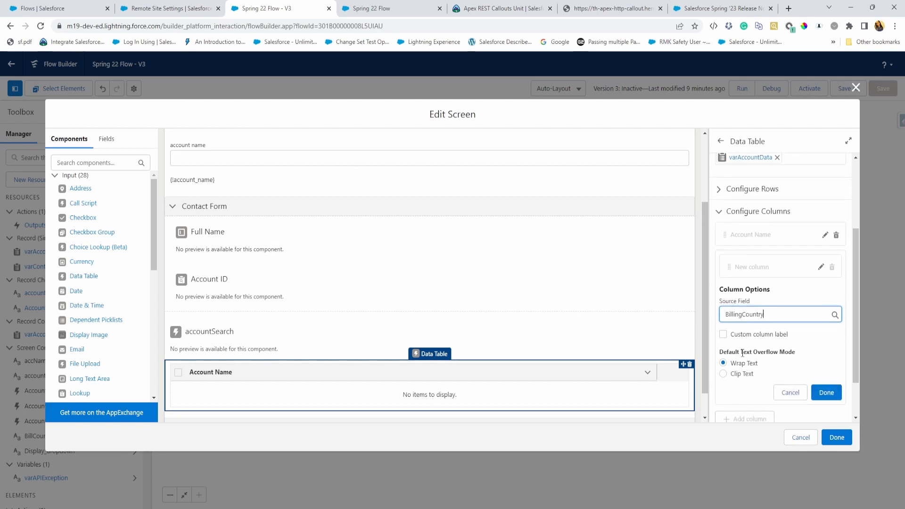
{"action": "left_click", "coordinate": [826, 393]}
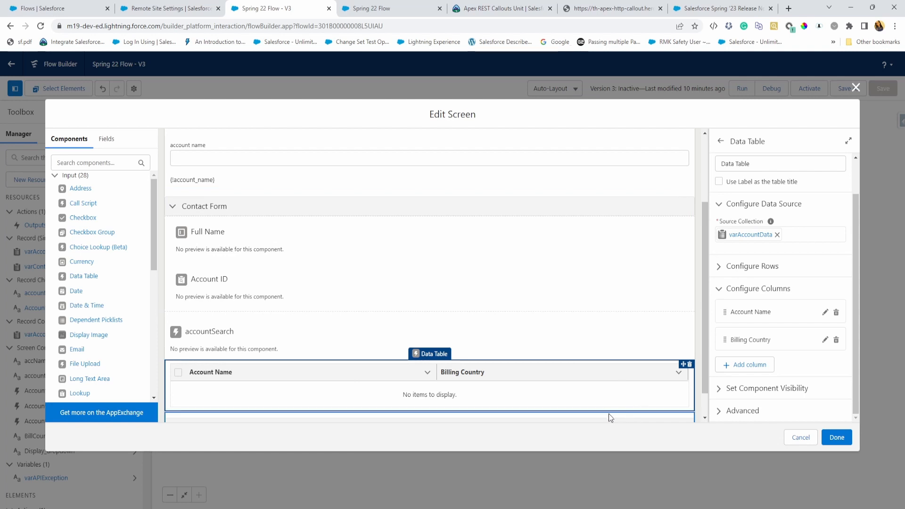
Step: Compare the account name field in the debug run with the settings of the account name text and accountSearch components
{"action": "left_click", "coordinate": [406, 13]}
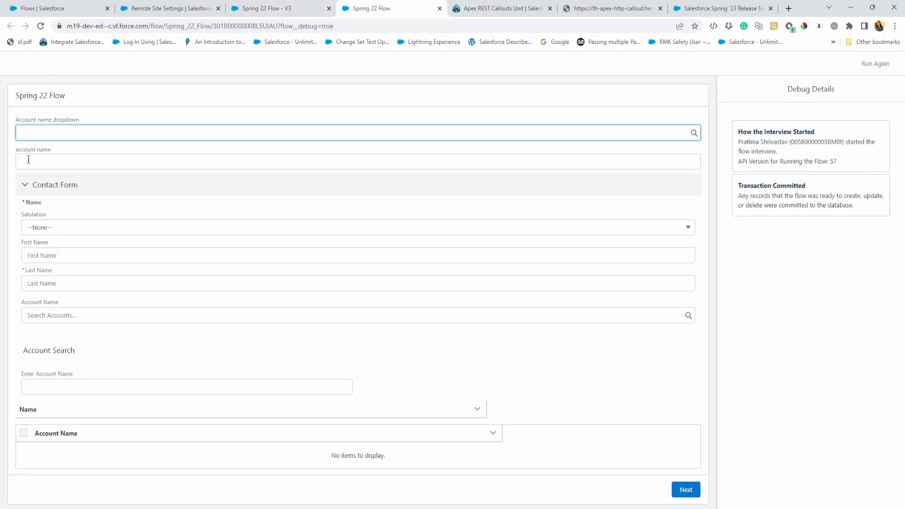
{"action": "left_click_drag", "start_coordinate": [17, 147], "coordinate": [82, 164]}
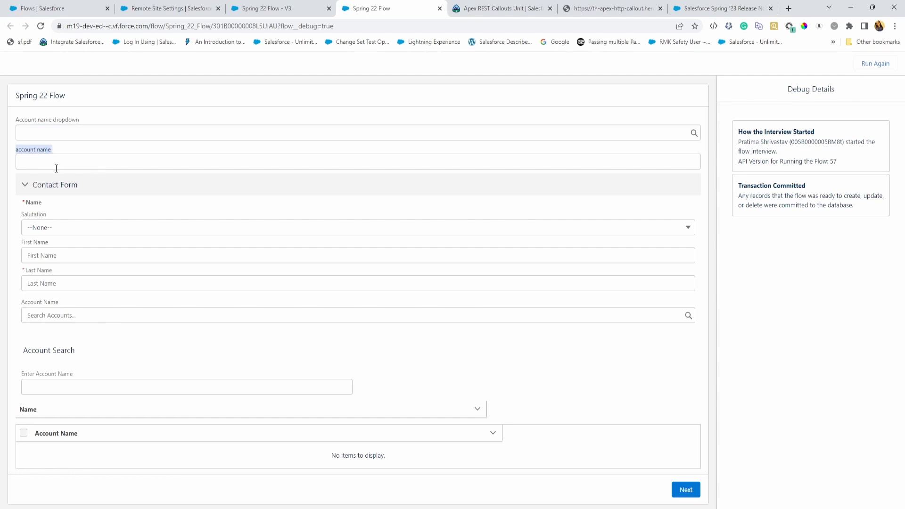
{"action": "left_click", "coordinate": [257, 13]}
{"action": "scroll", "coordinate": [203, 226], "scroll_direction": "up", "scroll_amount": 2}
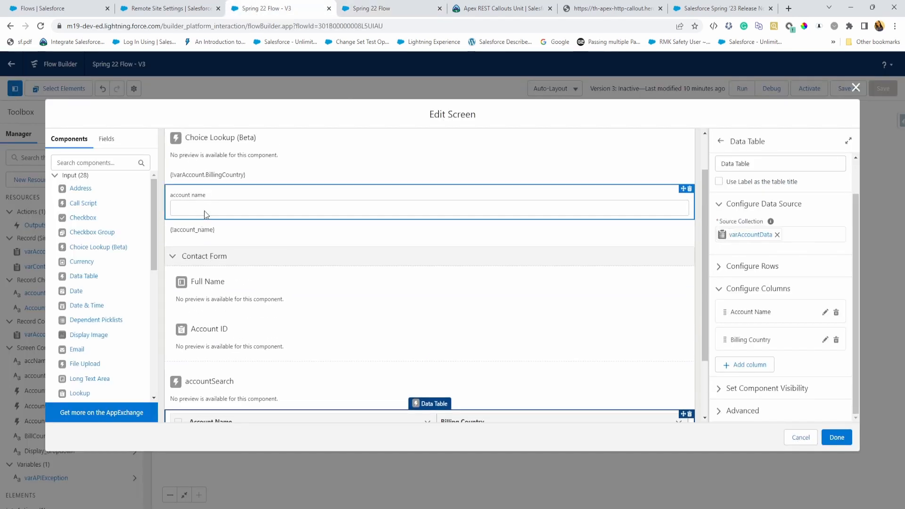
{"action": "left_click", "coordinate": [204, 211]}
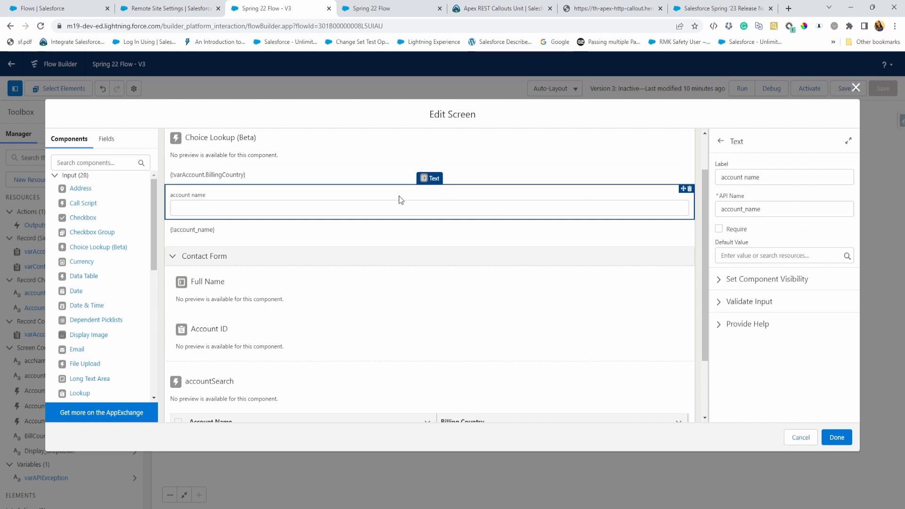
{"action": "scroll", "coordinate": [301, 342], "scroll_direction": "down", "scroll_amount": 2}
{"action": "left_click", "coordinate": [276, 345]}
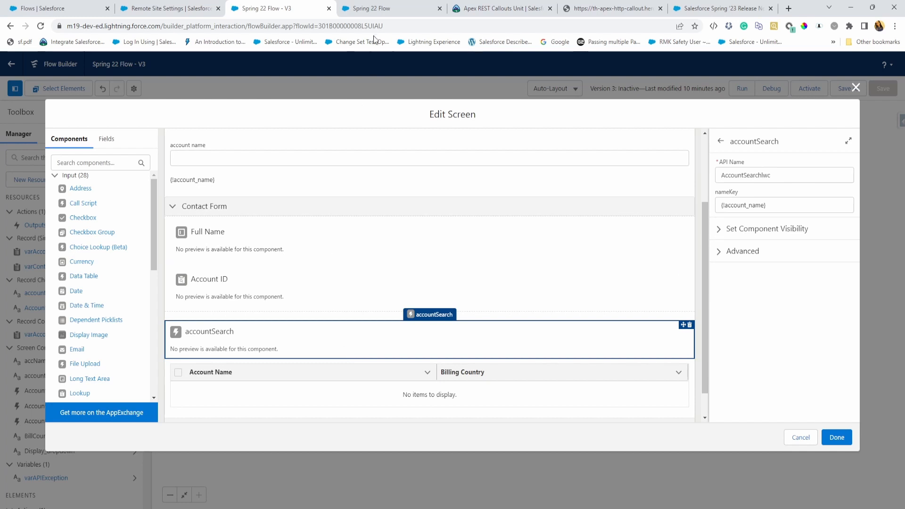
Step: Enter test as the account name in the debug run and check the Account Search input
{"action": "left_click", "coordinate": [377, 13]}
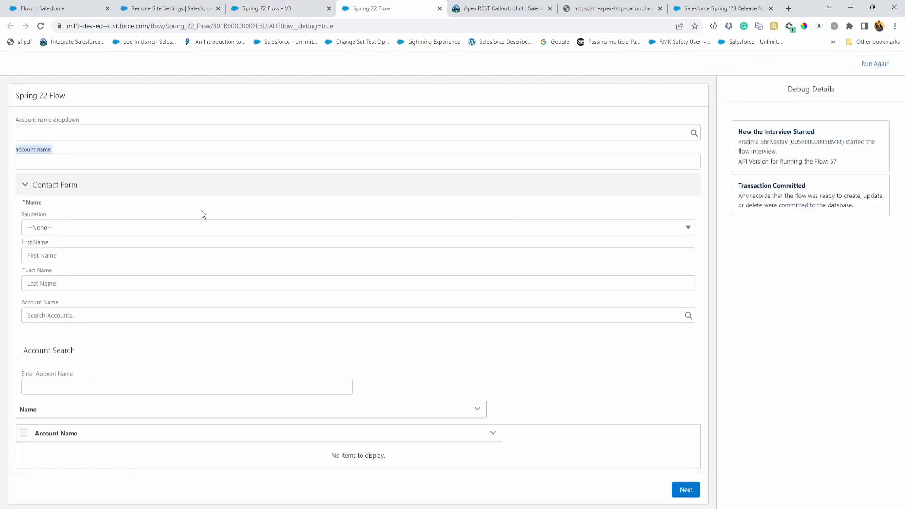
{"action": "left_click", "coordinate": [170, 164]}
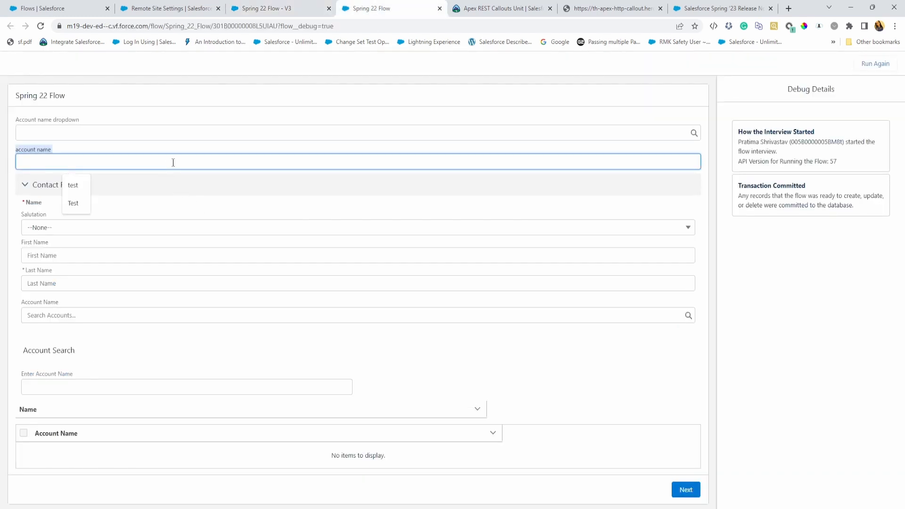
{"action": "left_click", "coordinate": [173, 162]}
{"action": "left_click_drag", "start_coordinate": [45, 388], "coordinate": [30, 386]}
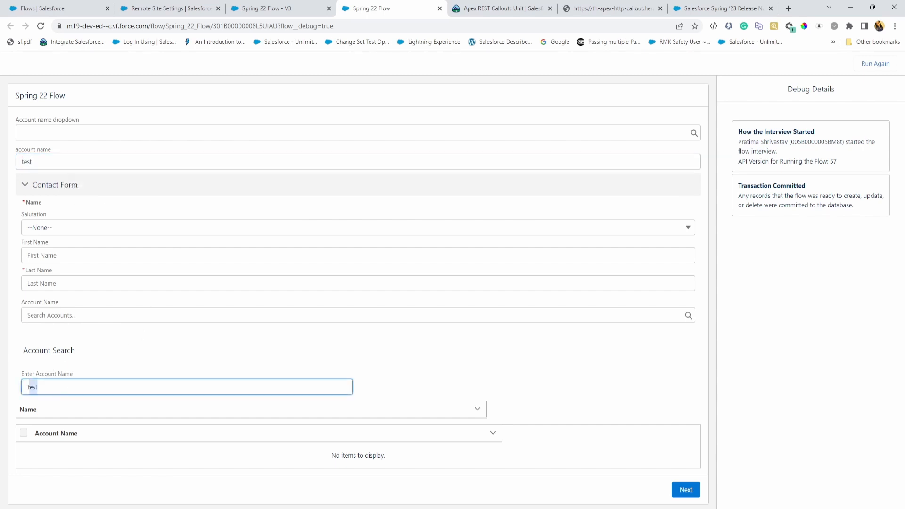
Step: Extend the account name in the debug run to test23, and trim it back to test
{"action": "left_click", "coordinate": [117, 159]}
{"action": "type", "text": "23"}
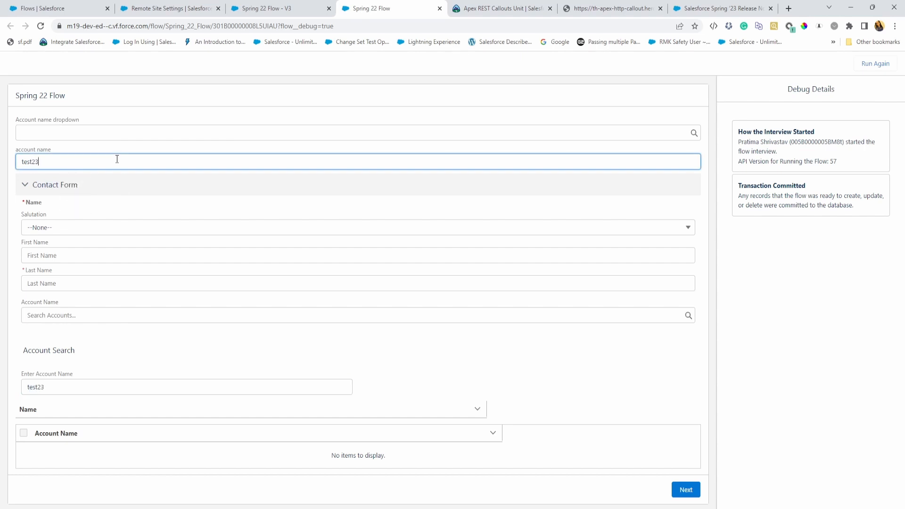
{"action": "type", "text": "3"}
{"action": "key", "text": "BackSpace"}
{"action": "key", "text": "BackSpace"}
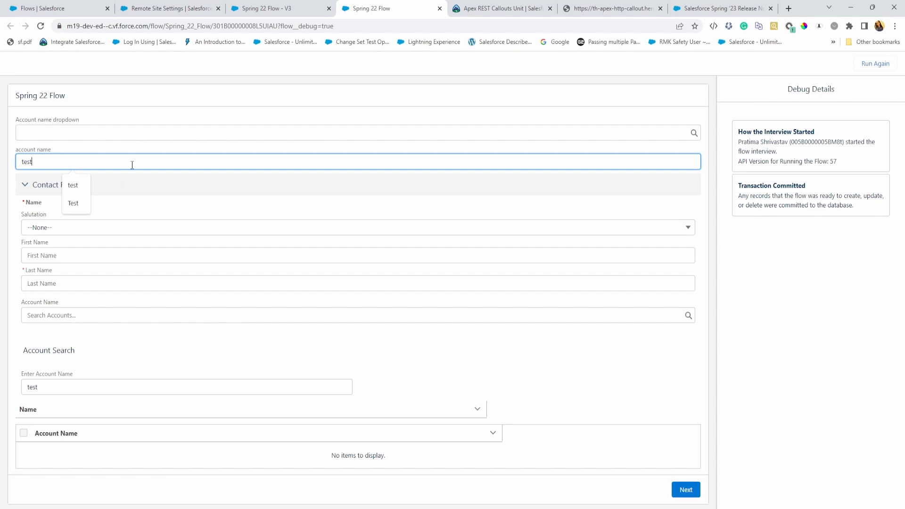
Step: Close the screen editor in Flow Builder without applying edits, and start a new HTTP callout action after the test assign element
{"action": "key", "text": "ctrl+shift+Tab"}
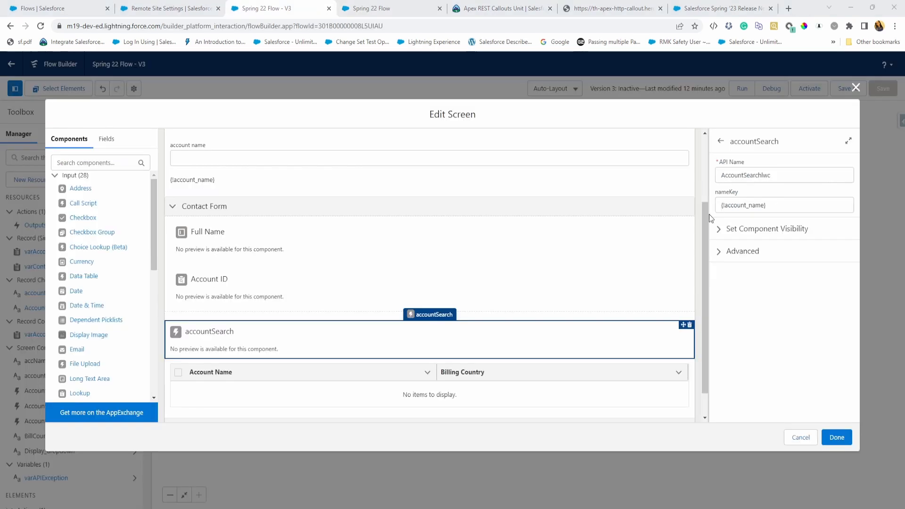
{"action": "left_click", "coordinate": [857, 88]}
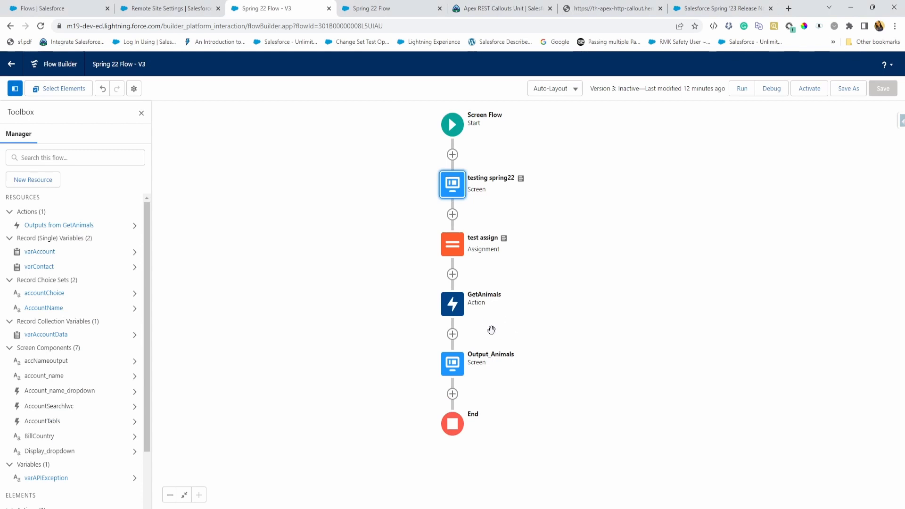
{"action": "left_click", "coordinate": [452, 277]}
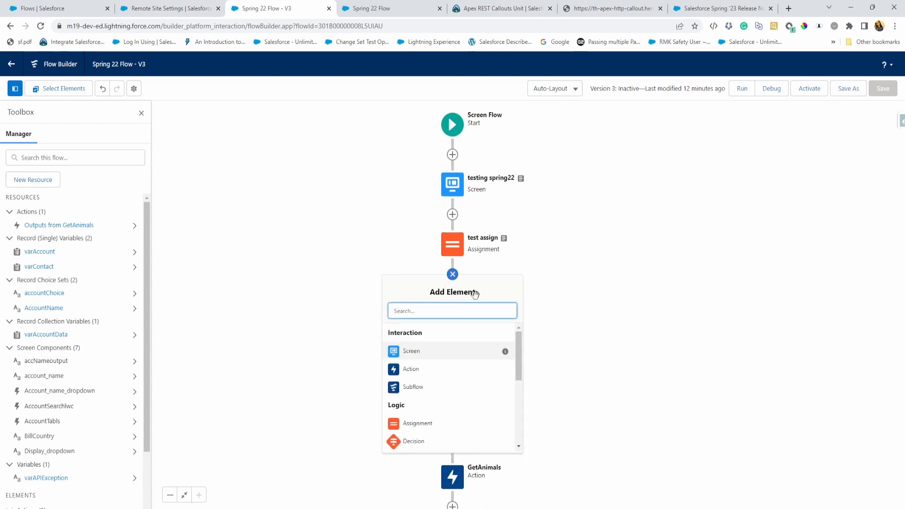
{"action": "left_click", "coordinate": [426, 369]}
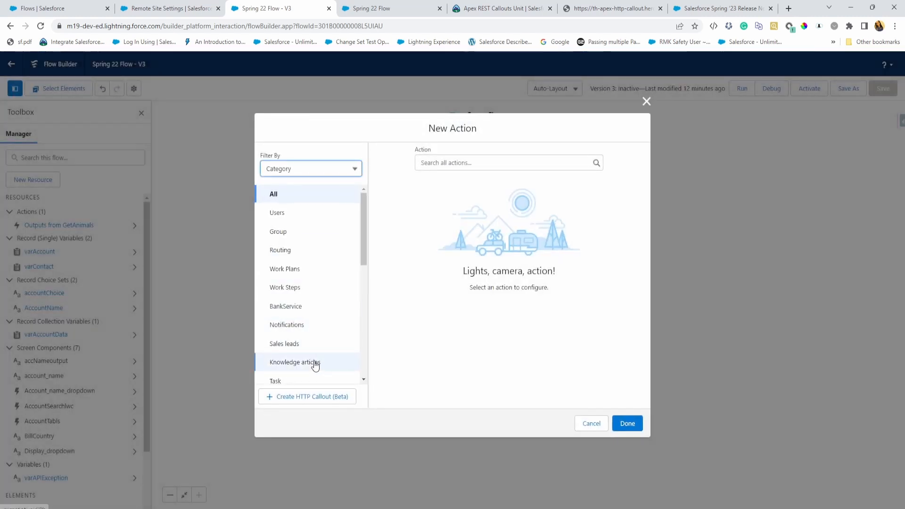
{"action": "left_click", "coordinate": [322, 401]}
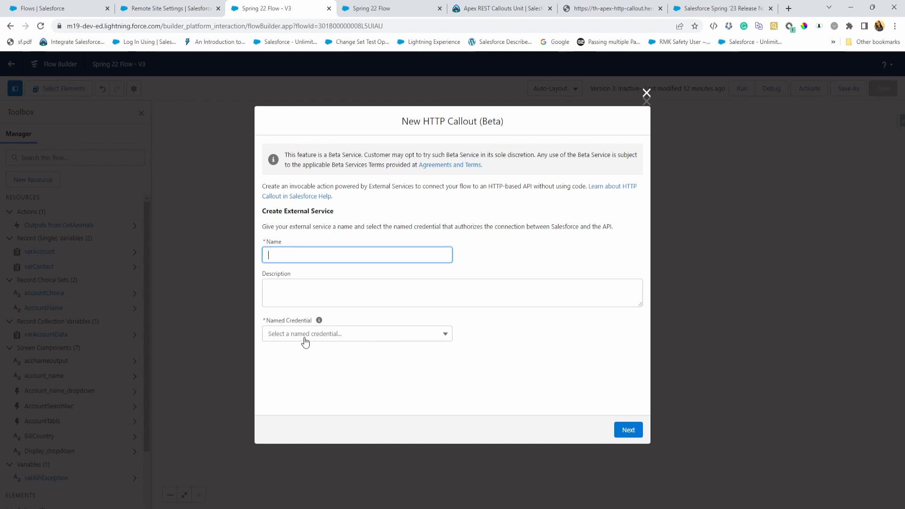
Step: Check the remote site URL of animals_http in the Remote Site Settings, and return to the new HTTP callout
{"action": "left_click", "coordinate": [194, 9]}
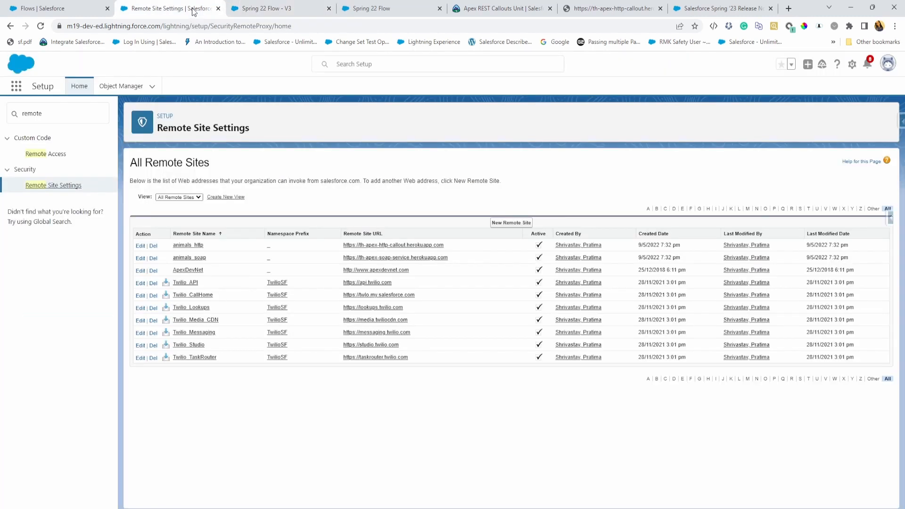
{"action": "left_click_drag", "start_coordinate": [450, 245], "coordinate": [335, 246]}
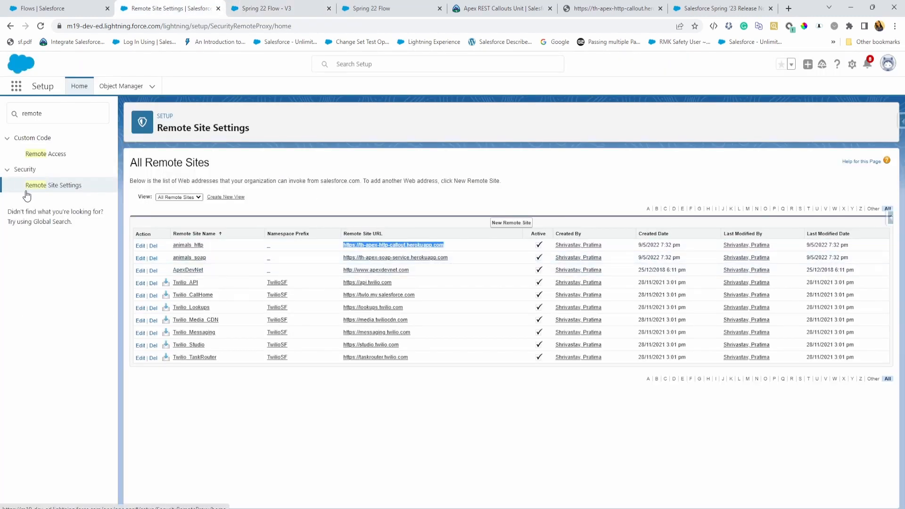
{"action": "left_click", "coordinate": [259, 9]}
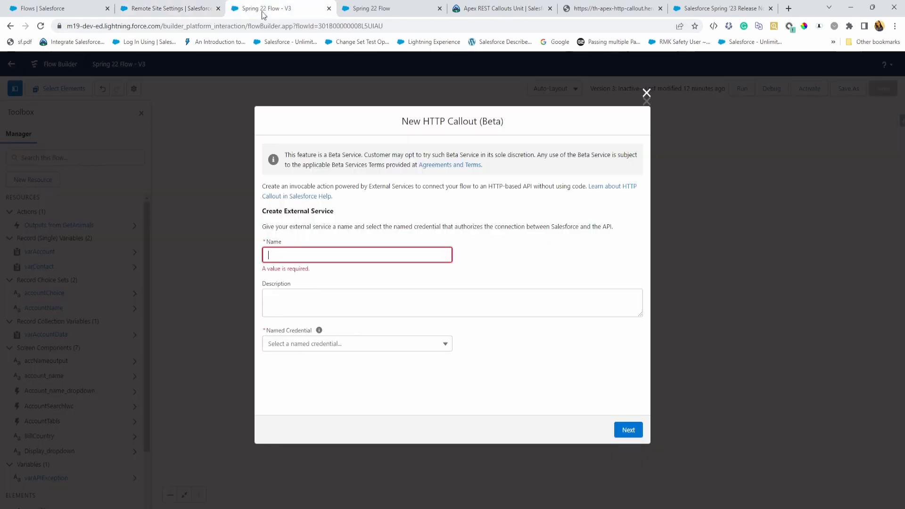
Step: Choose Animals as the named credential of the new HTTP callout and check its URL
{"action": "left_click", "coordinate": [324, 344]}
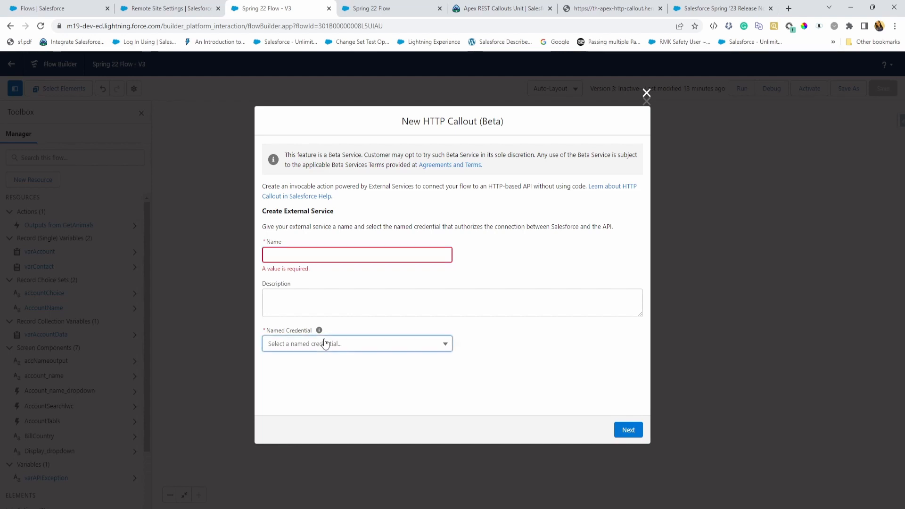
{"action": "left_click", "coordinate": [307, 368]}
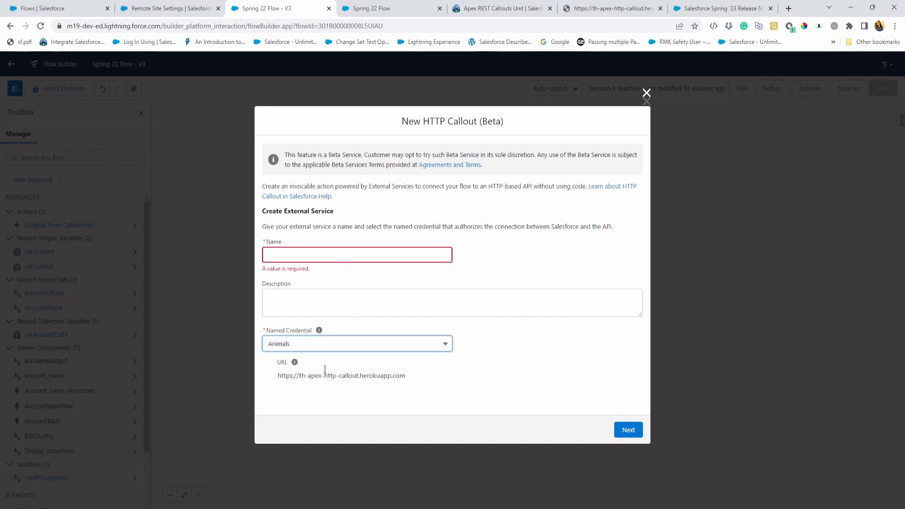
{"action": "left_click_drag", "start_coordinate": [406, 376], "coordinate": [277, 374]}
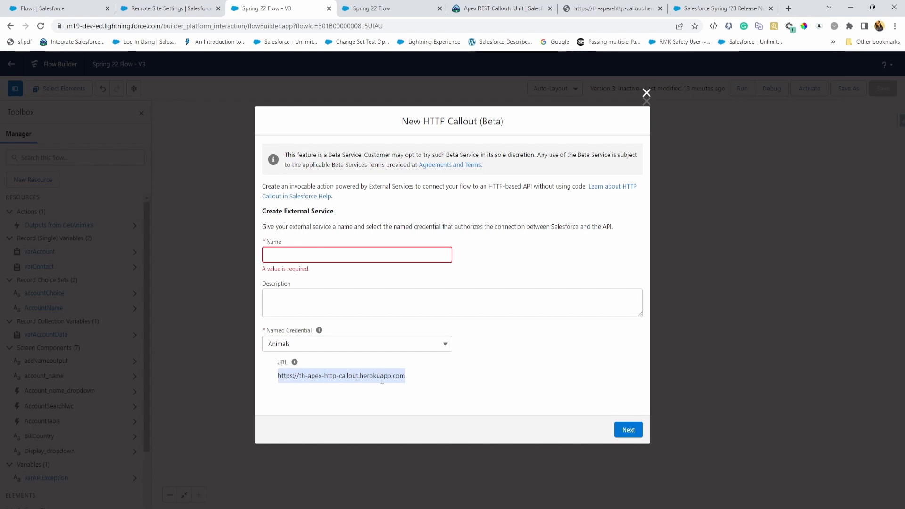
{"action": "left_click", "coordinate": [407, 381]}
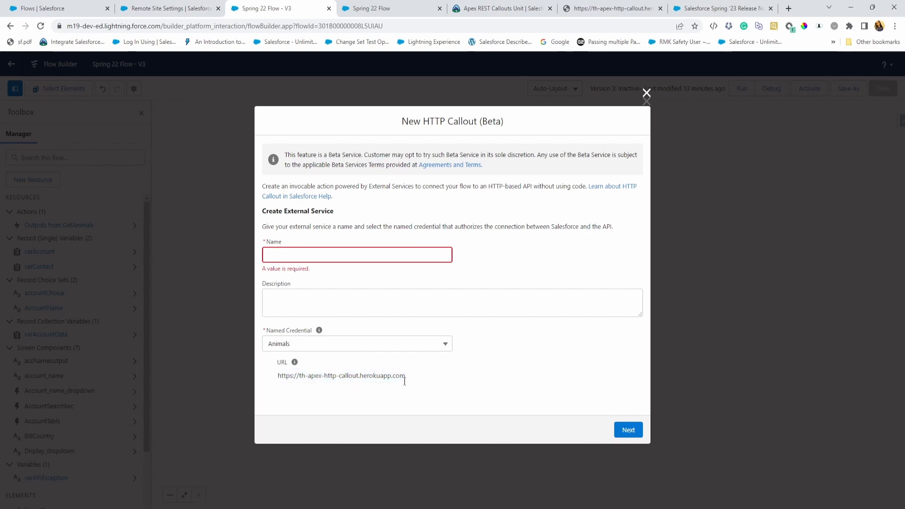
Step: Check the JSON response returned by the /animals endpoint, and return to the new HTTP callout
{"action": "left_click", "coordinate": [576, 11]}
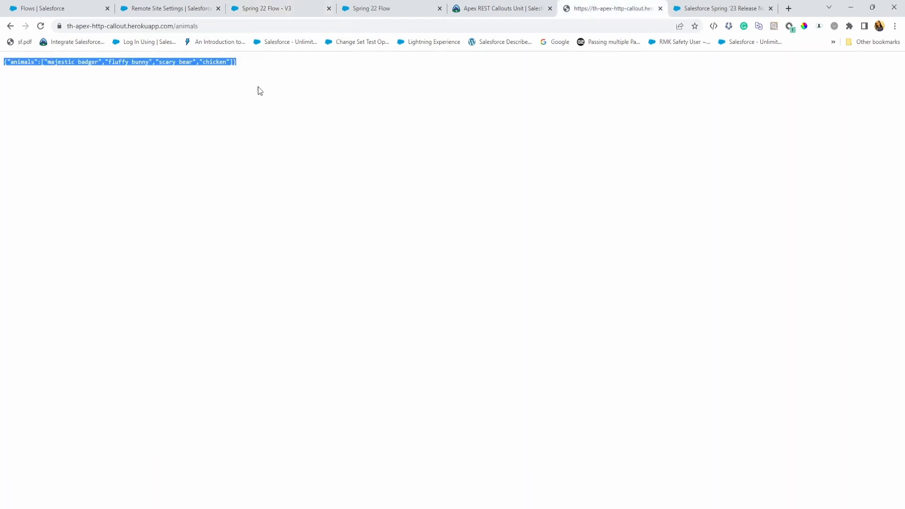
{"action": "left_click", "coordinate": [262, 71]}
{"action": "left_click_drag", "start_coordinate": [250, 66], "coordinate": [57, 62]}
{"action": "left_click", "coordinate": [274, 9]}
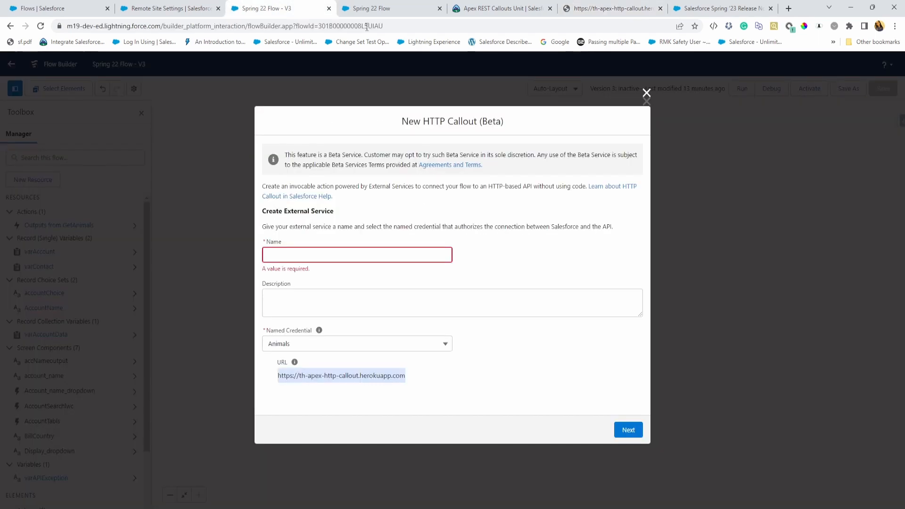
Step: Name the external service AnimalsService without an underscore, and continue to the invocable action settings
{"action": "left_click", "coordinate": [306, 258]}
{"action": "type", "text": "A"}
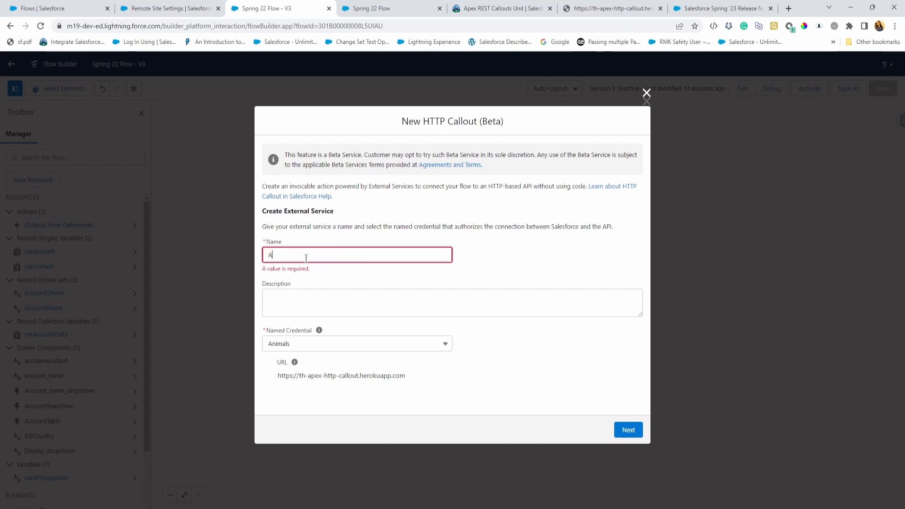
{"action": "type", "text": "nimals_Service"}
{"action": "left_click", "coordinate": [629, 430]}
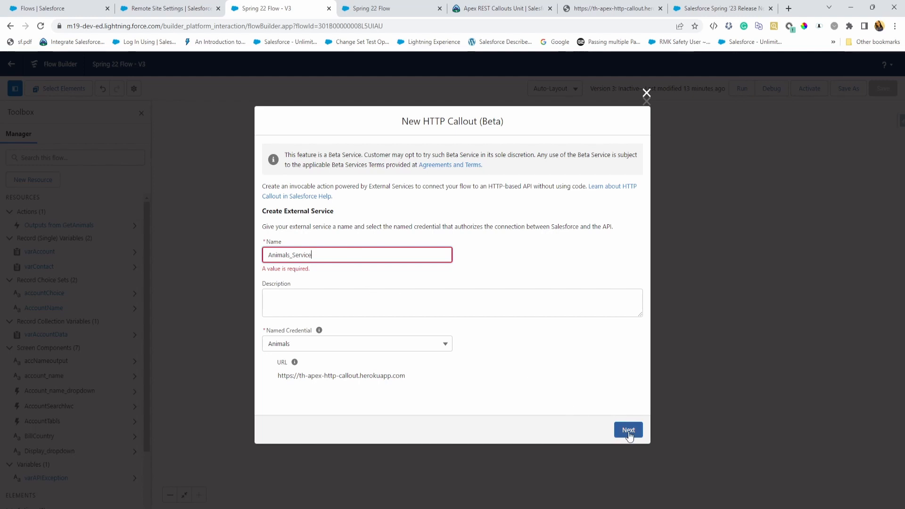
{"action": "left_click", "coordinate": [293, 254]}
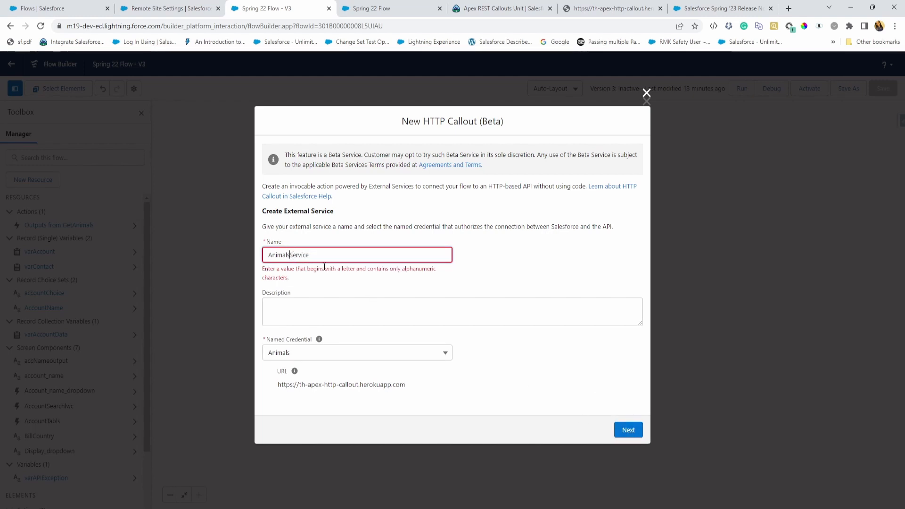
{"action": "left_click", "coordinate": [628, 430]}
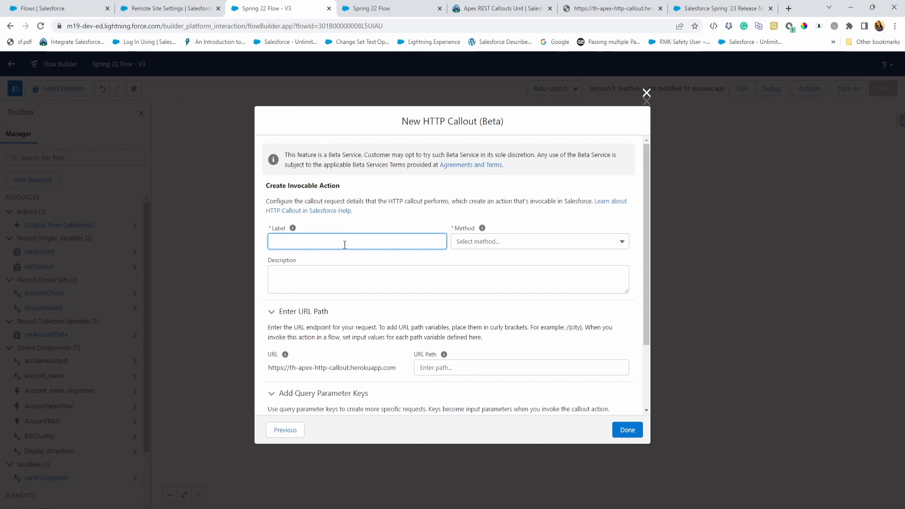
Step: Label the invocable action getAnimalServices and set its method to GET
{"action": "type", "text": "AnimalServices"}
{"action": "left_click", "coordinate": [274, 241]}
{"action": "type", "text": "get"}
{"action": "left_click", "coordinate": [455, 244]}
{"action": "left_click", "coordinate": [481, 267]}
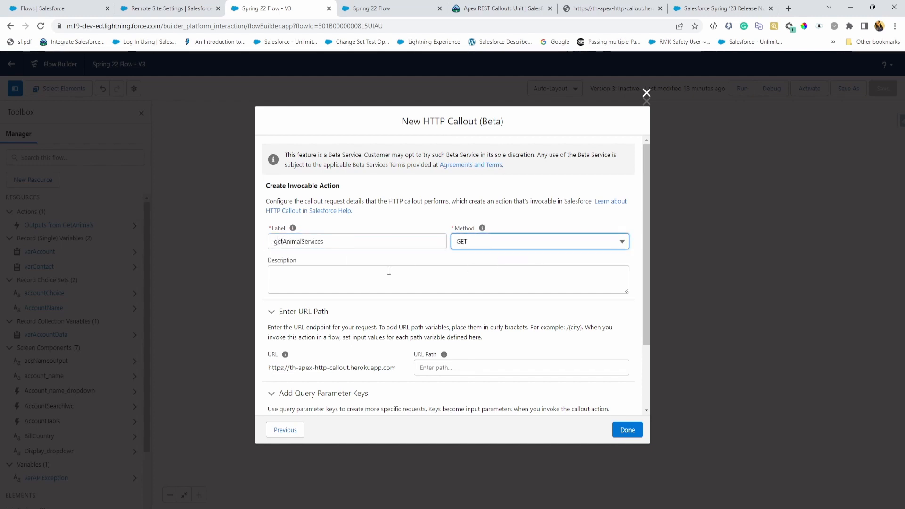
Step: Set the URL path of the callout request to /animals
{"action": "scroll", "coordinate": [307, 318], "scroll_direction": "down", "scroll_amount": 2}
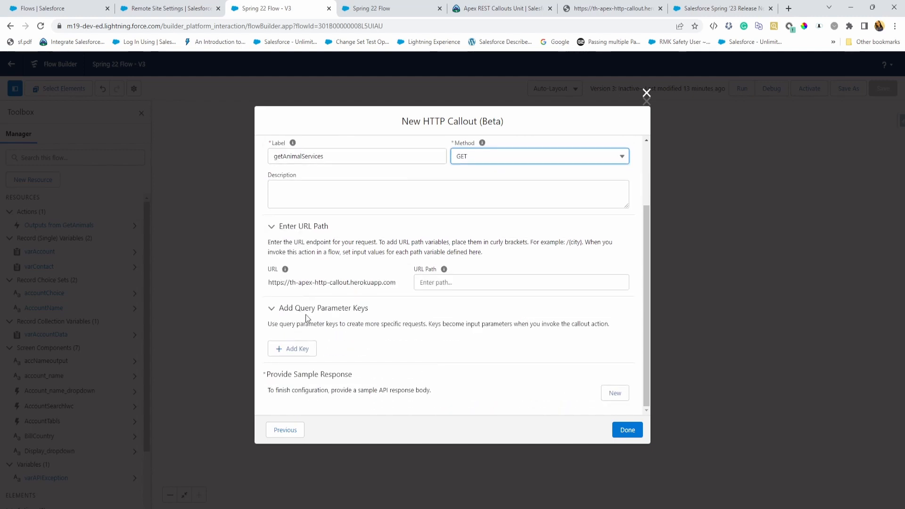
{"action": "left_click", "coordinate": [426, 283]}
{"action": "type", "text": "/api"}
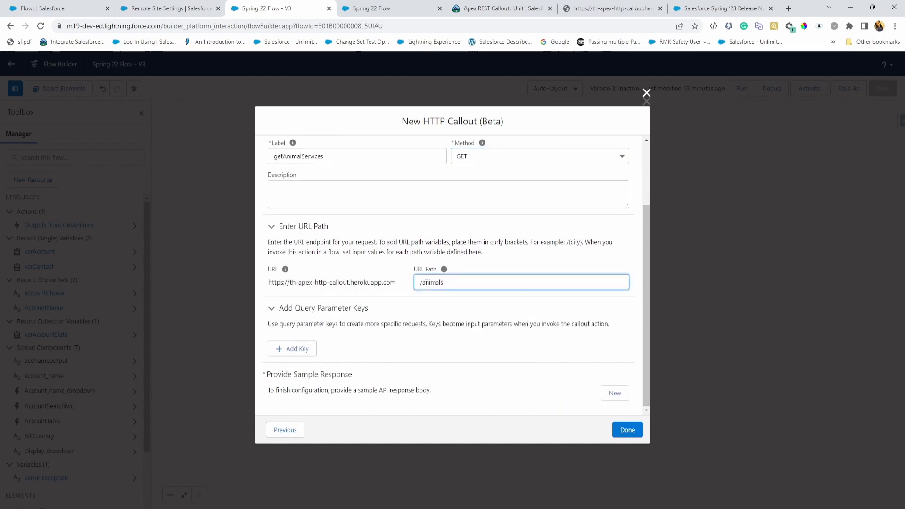
Step: Compare the callout's base URL and path with the endpoint page's address and the Remote Site Settings
{"action": "left_click", "coordinate": [602, 7]}
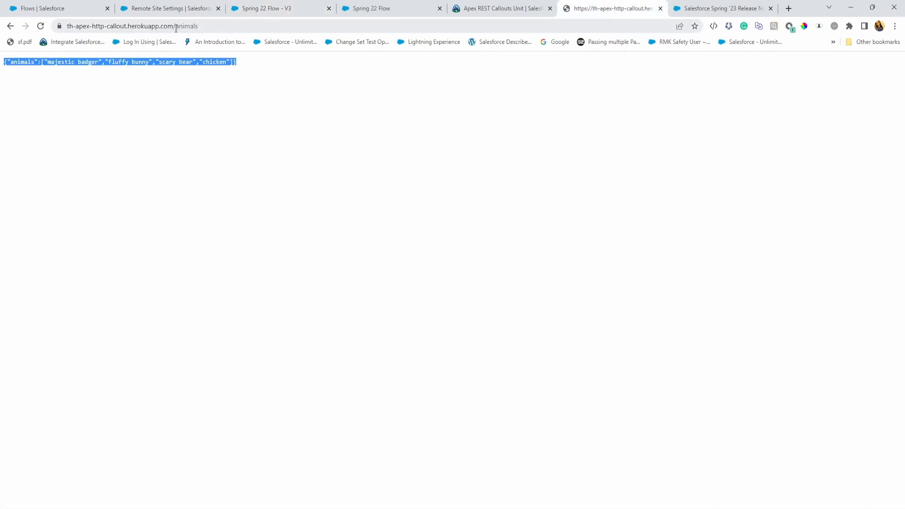
{"action": "left_click", "coordinate": [207, 11]}
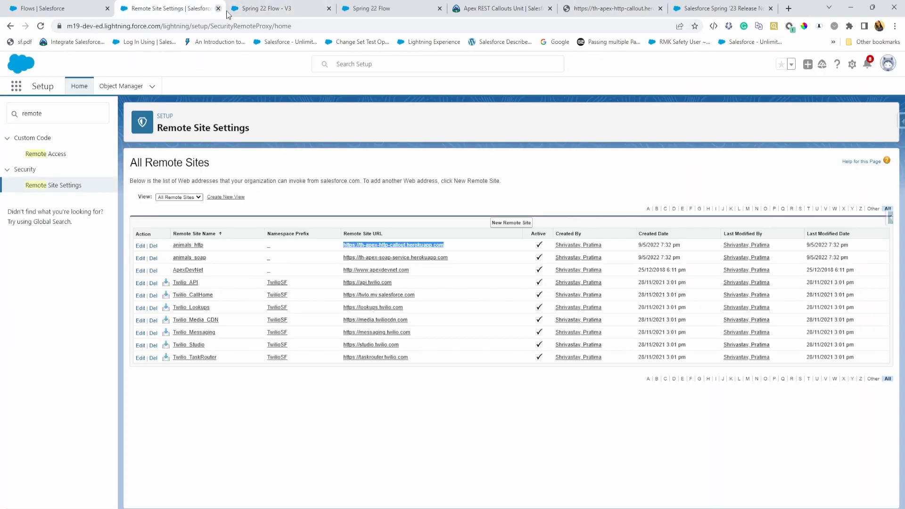
{"action": "left_click", "coordinate": [263, 9]}
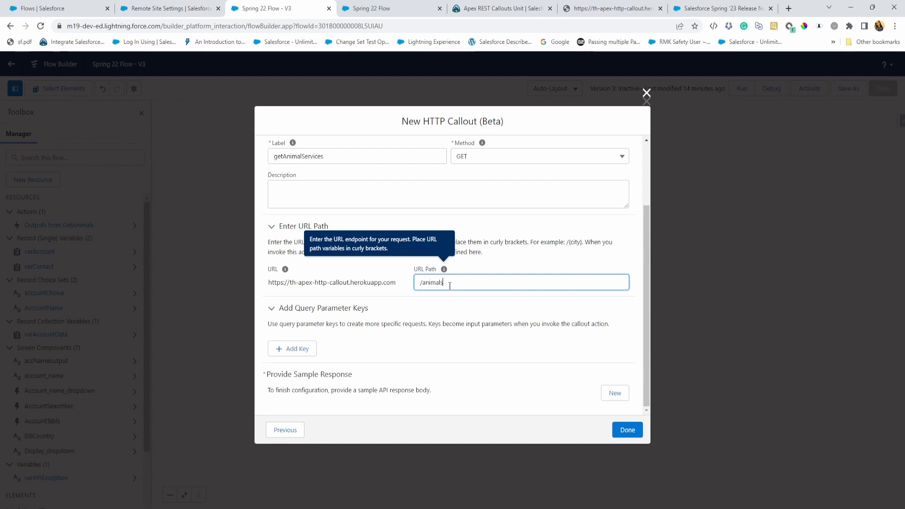
{"action": "left_click_drag", "start_coordinate": [445, 282], "coordinate": [272, 284]}
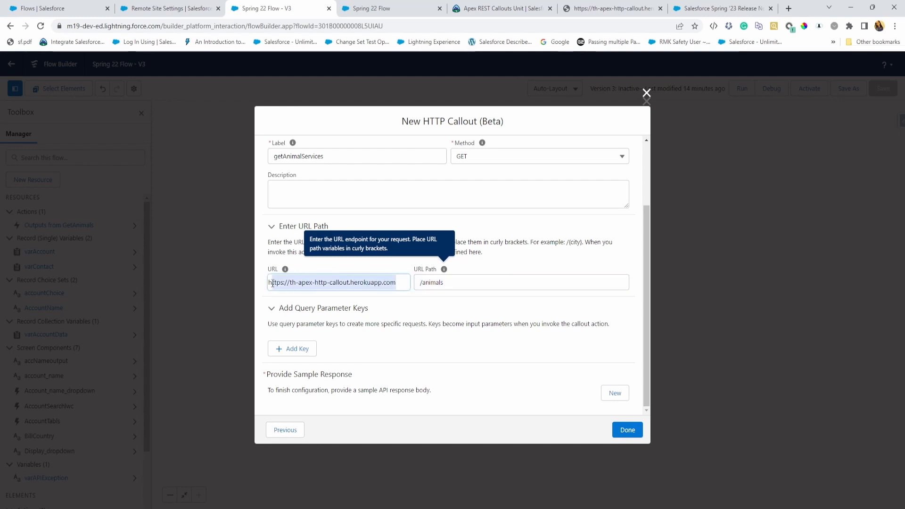
{"action": "left_click", "coordinate": [402, 349]}
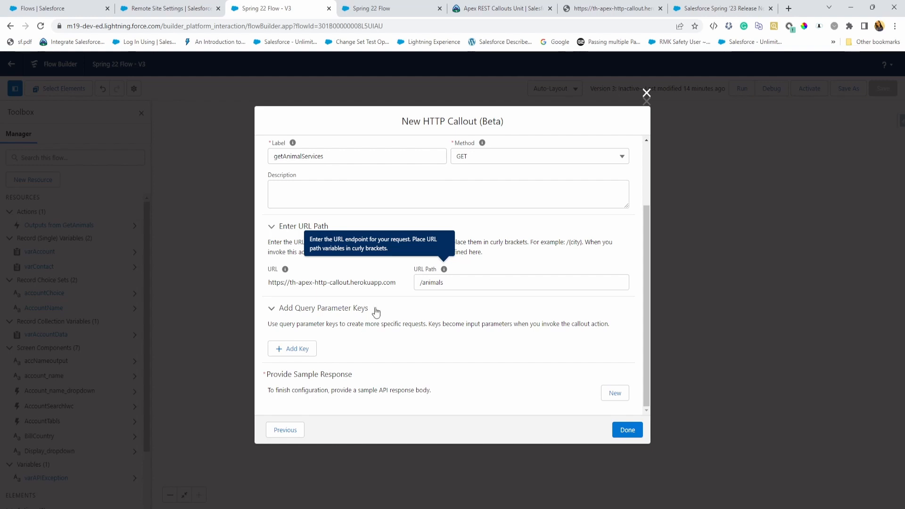
{"action": "left_click", "coordinate": [452, 283]}
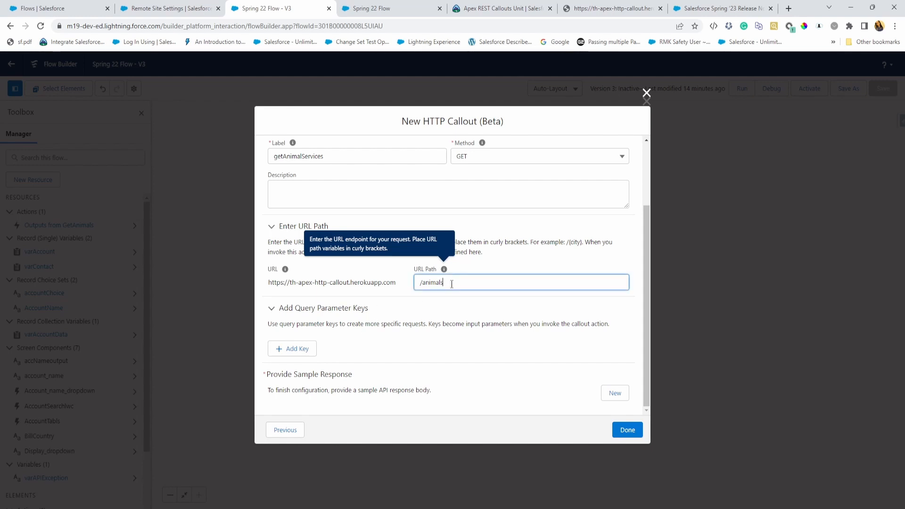
{"action": "left_click", "coordinate": [370, 347]}
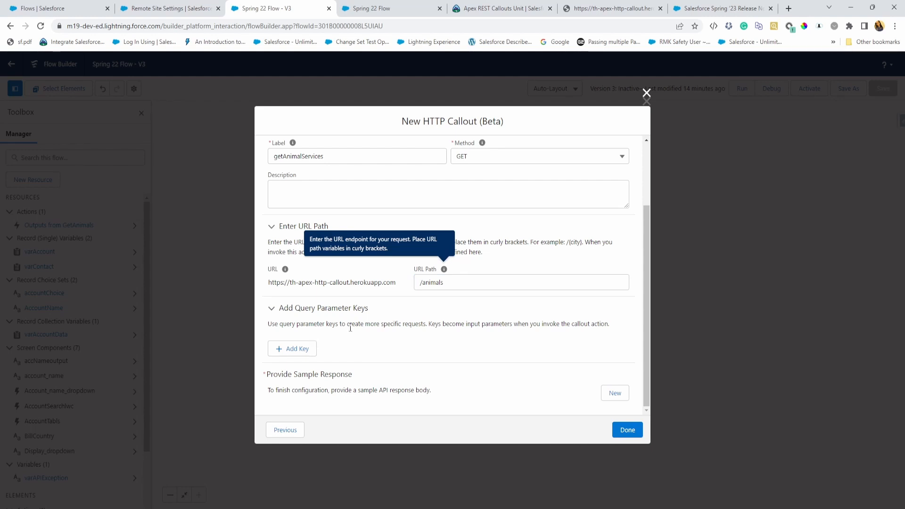
Step: Provide {"animals":["majestic badger","fluffy bunny","scary bear","chicken"]} from the endpoint page as the sample JSON response, and review its data structure
{"action": "left_click", "coordinate": [611, 396]}
{"action": "left_click", "coordinate": [347, 200]}
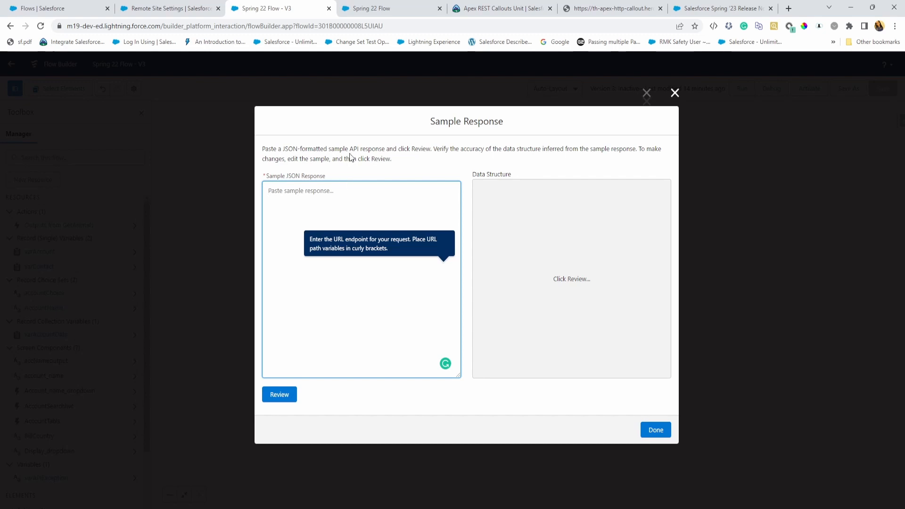
{"action": "left_click", "coordinate": [608, 9]}
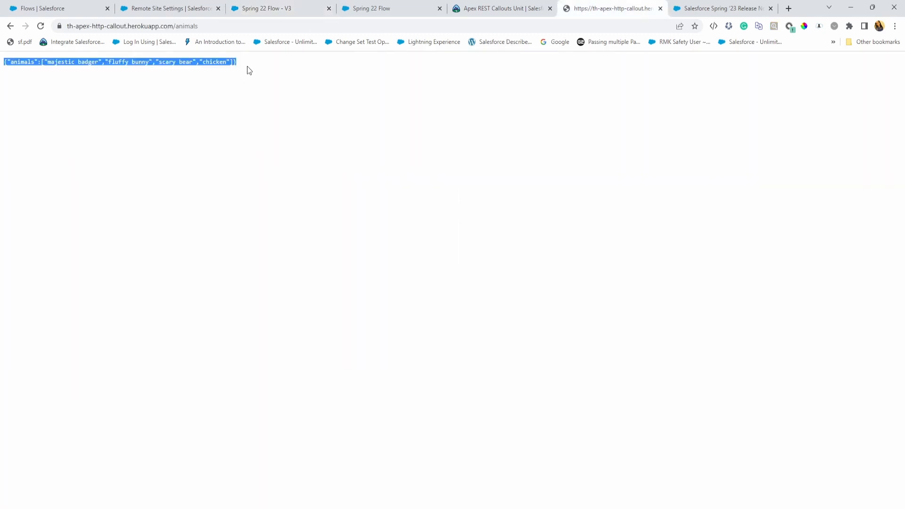
{"action": "left_click", "coordinate": [174, 9]}
{"action": "left_click", "coordinate": [264, 9]}
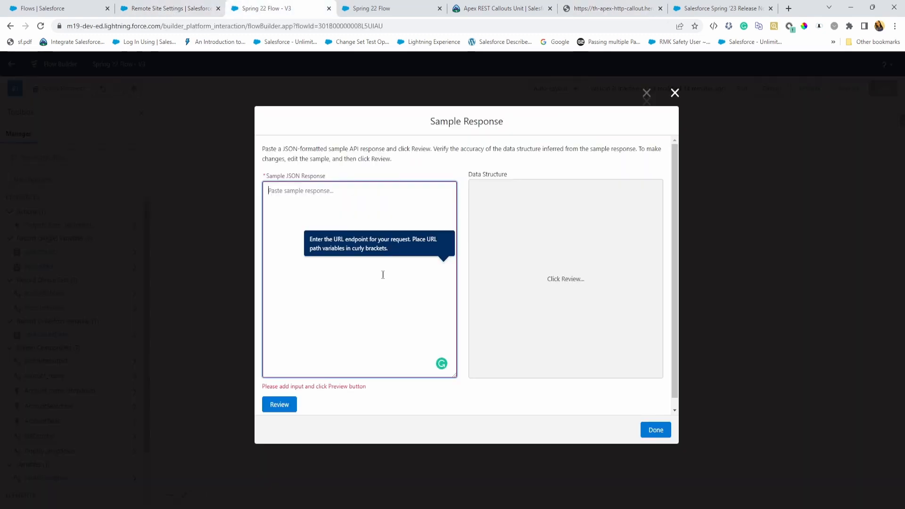
{"action": "type", "text": "{\"animals\":[\"majestic badger\",\"fluffy bunny\",\"scary bear\",\"chicken\"]}"}
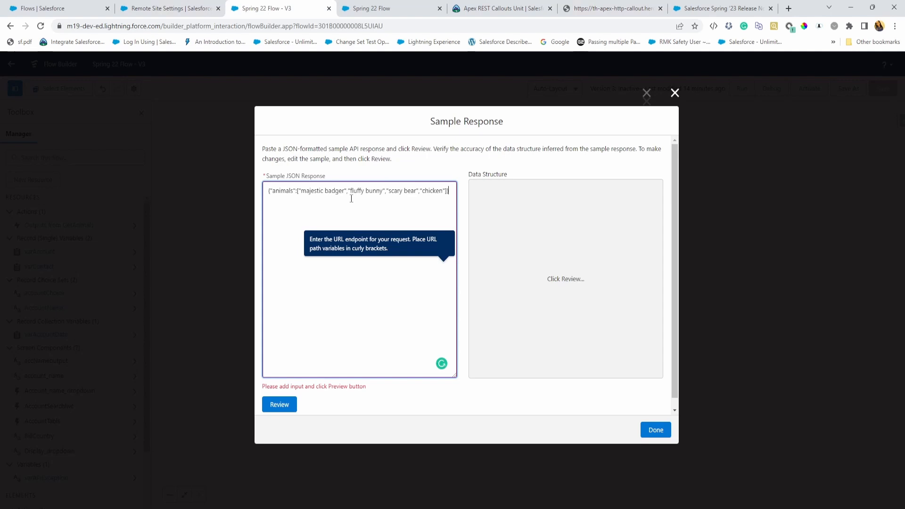
{"action": "left_click", "coordinate": [280, 405]}
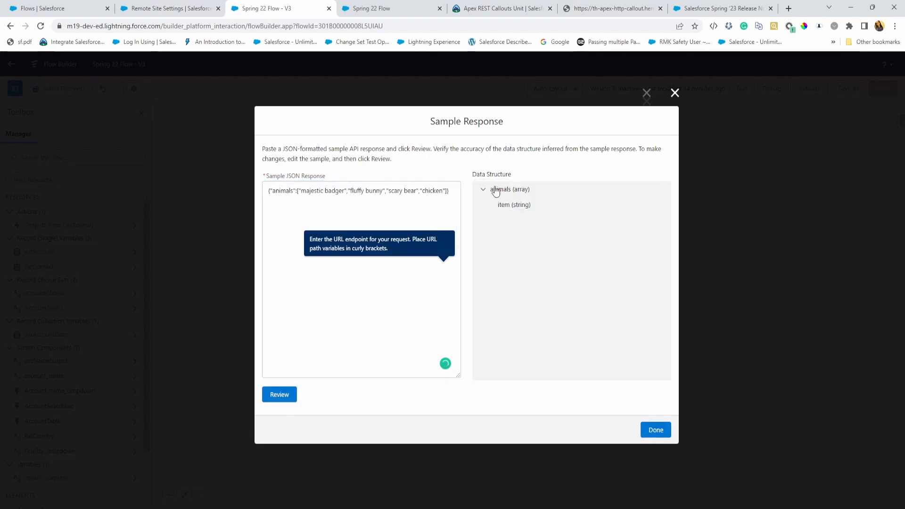
{"action": "left_click", "coordinate": [655, 427]}
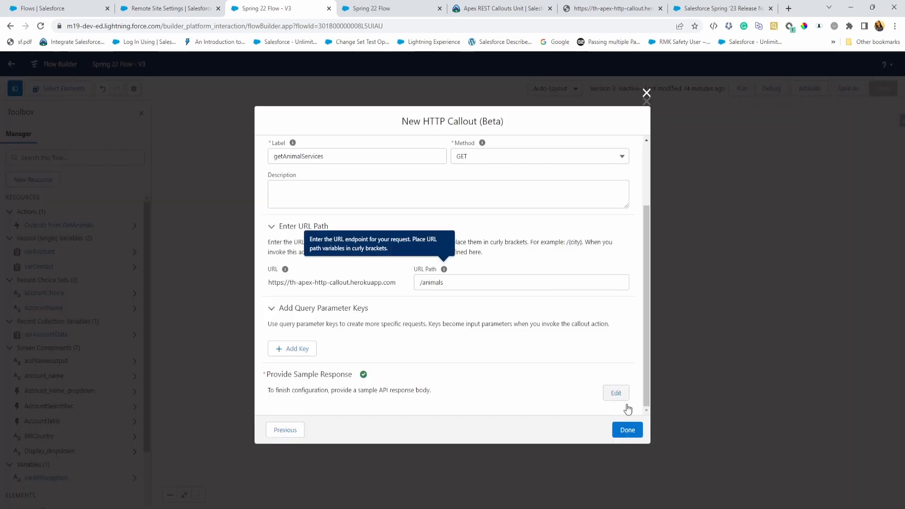
Step: Create the HTTP callout with AnimalServices1 as the external service name and getAnimalServices1 as the action label
{"action": "left_click", "coordinate": [620, 426]}
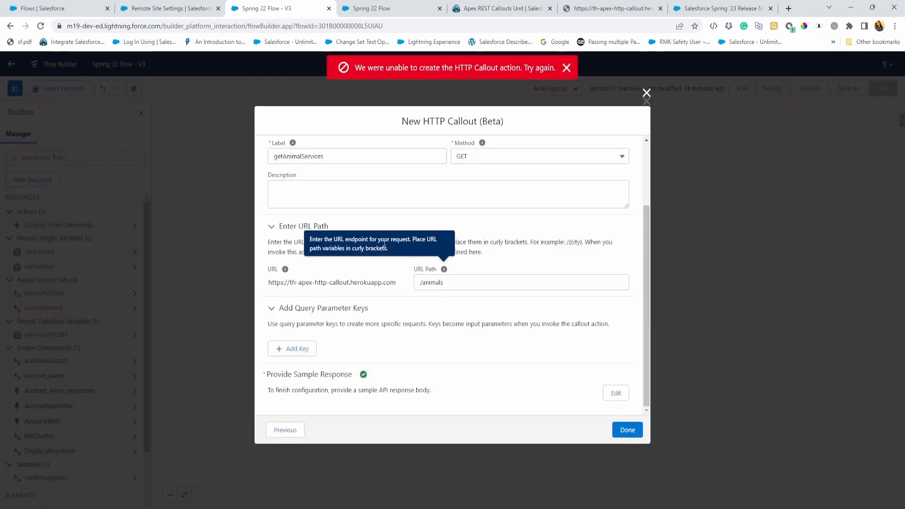
{"action": "key", "text": "BackSpace"}
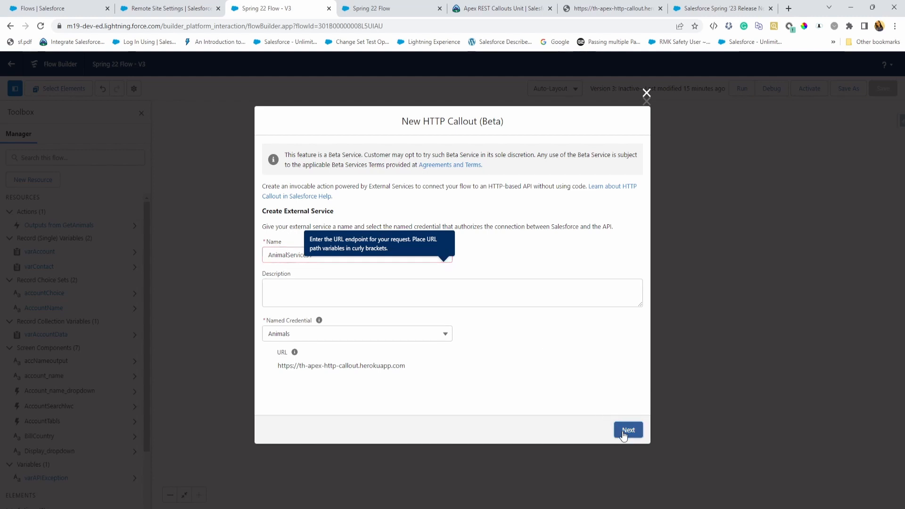
{"action": "left_click", "coordinate": [629, 430]}
{"action": "left_click", "coordinate": [628, 431]}
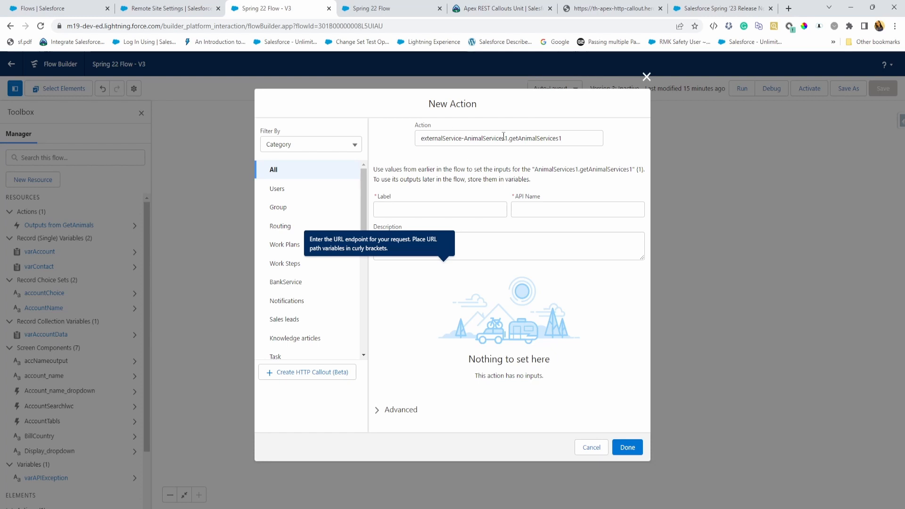
Step: Search Setup for external services, check the registered services list for AnimalServices1, and return to the new flow action
{"action": "left_click", "coordinate": [193, 9]}
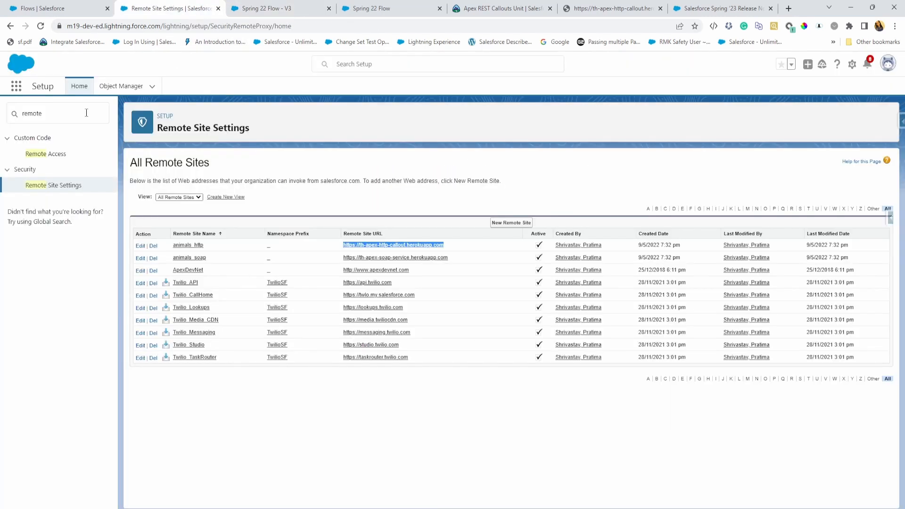
{"action": "left_click", "coordinate": [70, 115]}
{"action": "type", "text": "ex"}
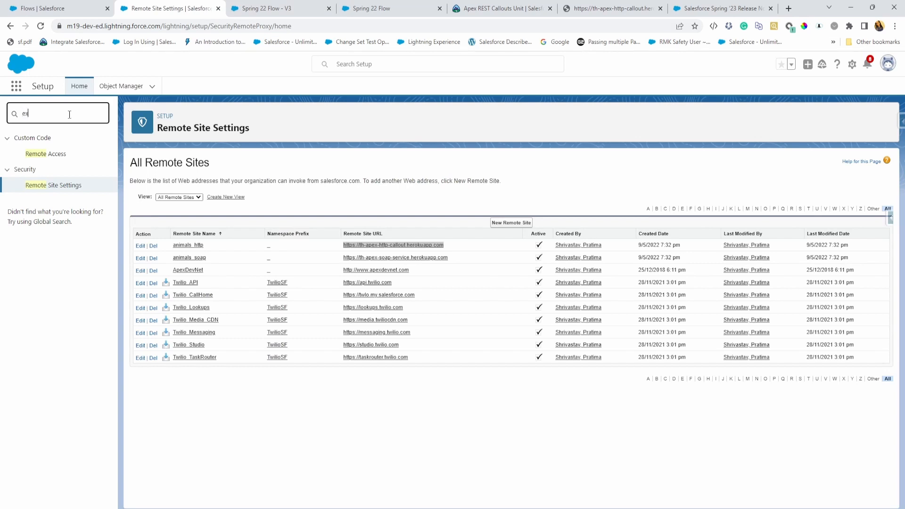
{"action": "type", "text": "terna"}
{"action": "left_click", "coordinate": [60, 227]}
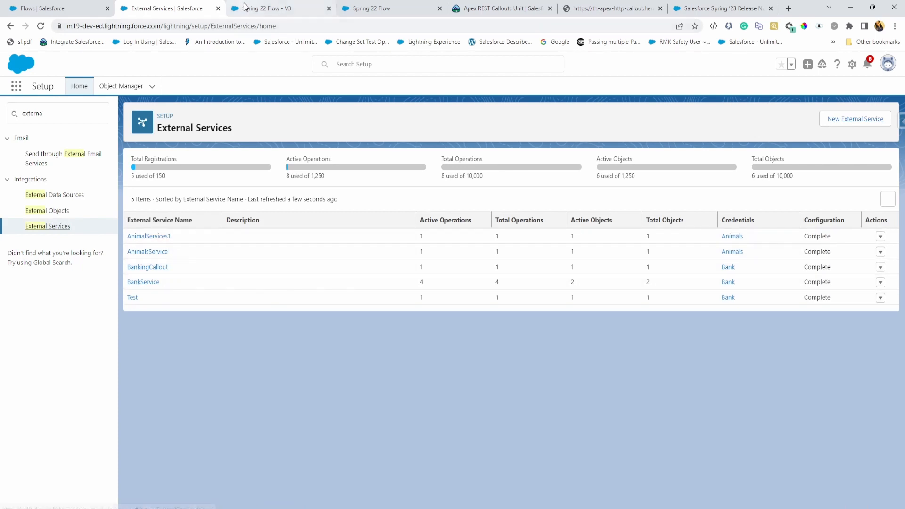
{"action": "left_click", "coordinate": [297, 15]}
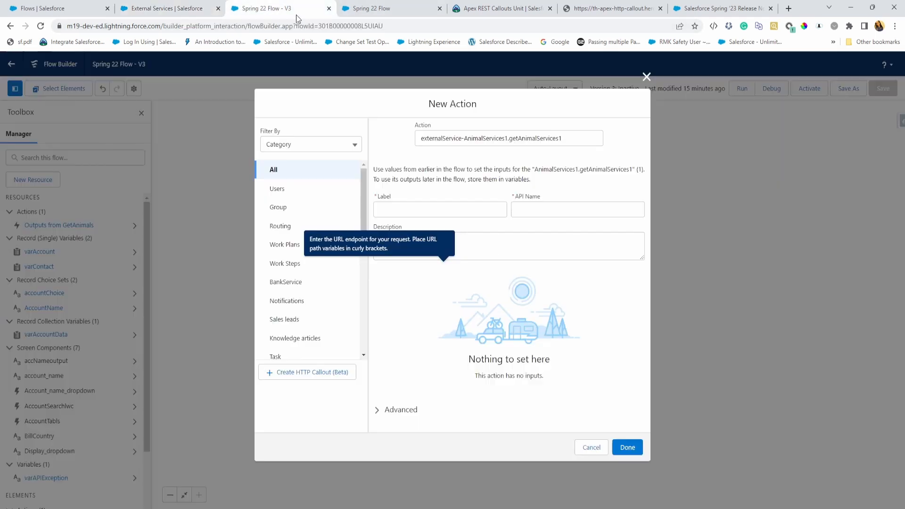
Step: Label the new action GetAnimals1 and use the same API name
{"action": "left_click", "coordinate": [482, 212]}
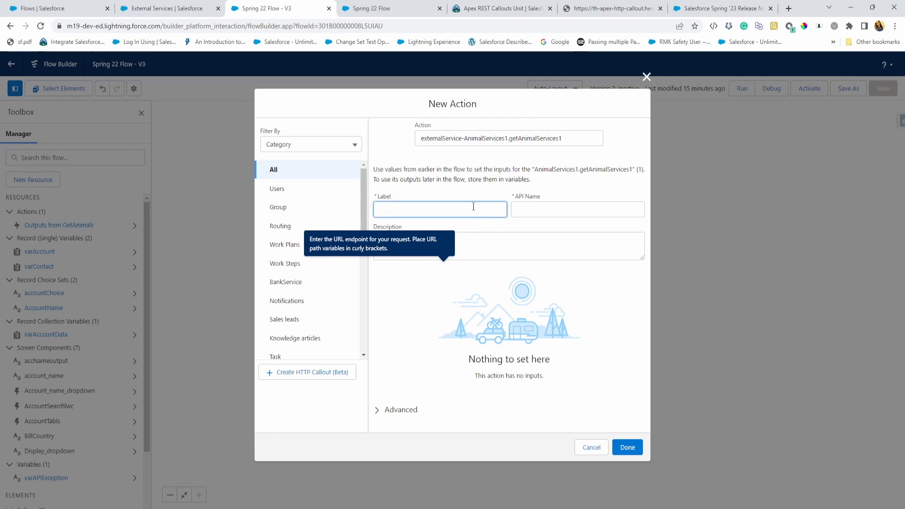
{"action": "type", "text": "GetAnimals1"}
{"action": "left_click", "coordinate": [535, 210]}
{"action": "left_click", "coordinate": [538, 239]}
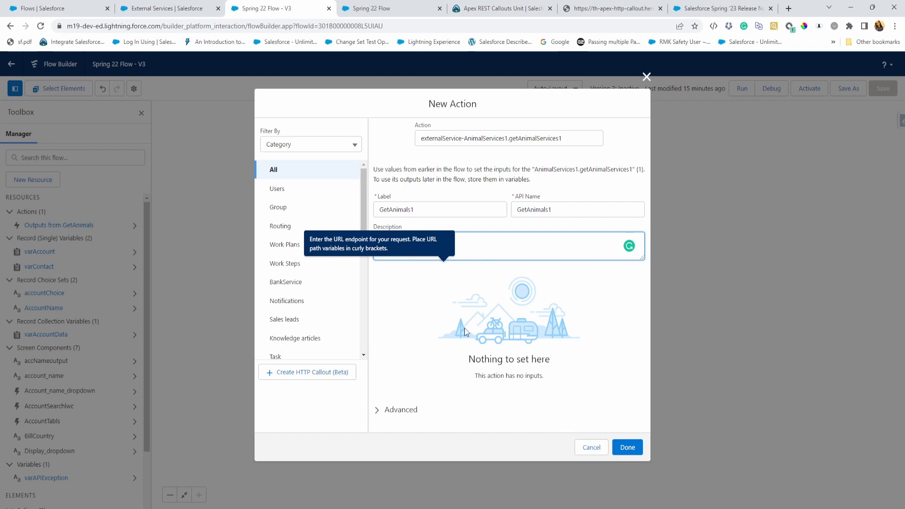
Step: Inspect the output values under manual variable assignment, leave that option off, and add the GetAnimals1 action to the flow
{"action": "left_click", "coordinate": [388, 410]}
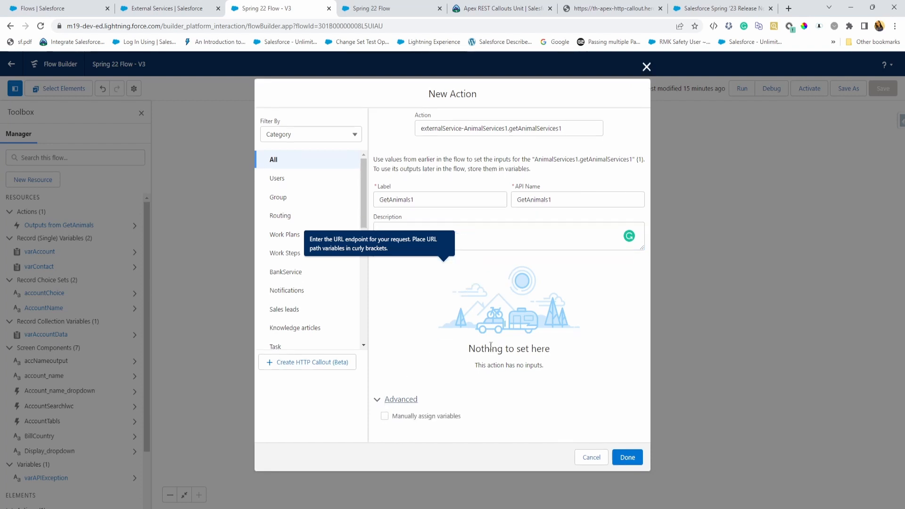
{"action": "left_click", "coordinate": [385, 415]}
{"action": "scroll", "coordinate": [457, 389], "scroll_direction": "down", "scroll_amount": 3}
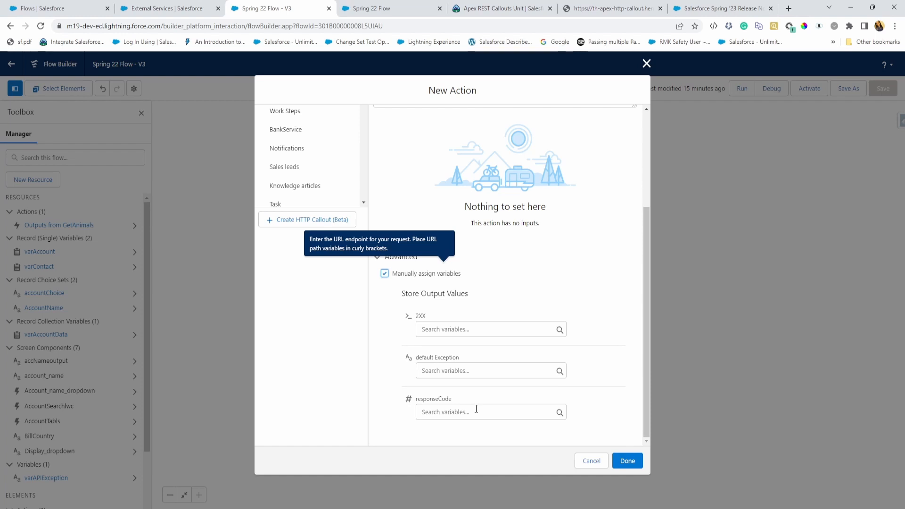
{"action": "left_click", "coordinate": [385, 273]}
{"action": "left_click", "coordinate": [580, 308]}
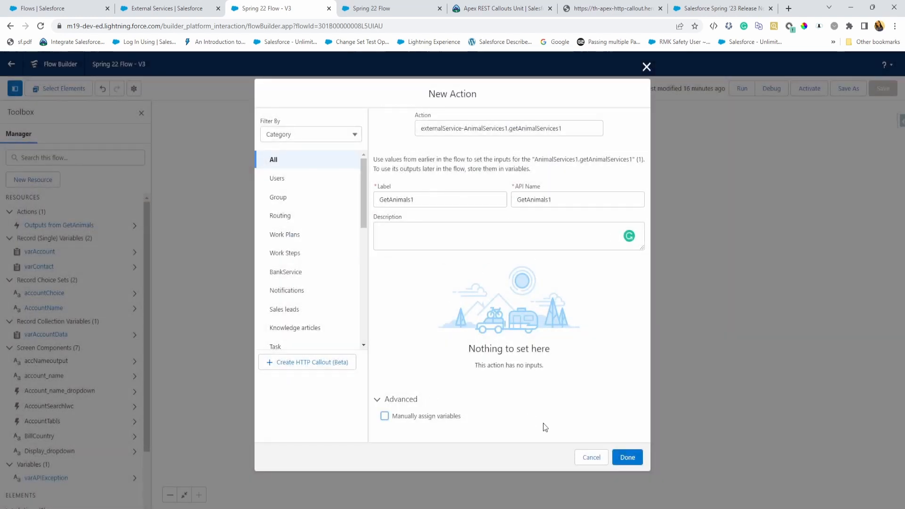
{"action": "left_click", "coordinate": [626, 457]}
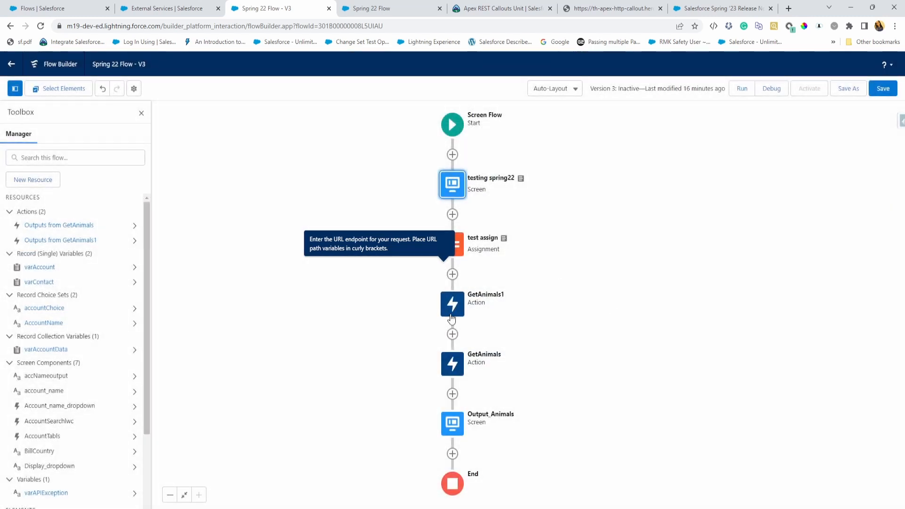
Step: Inspect the display text on the Output_Animals screen and close the screen without changes
{"action": "double_click", "coordinate": [446, 435]}
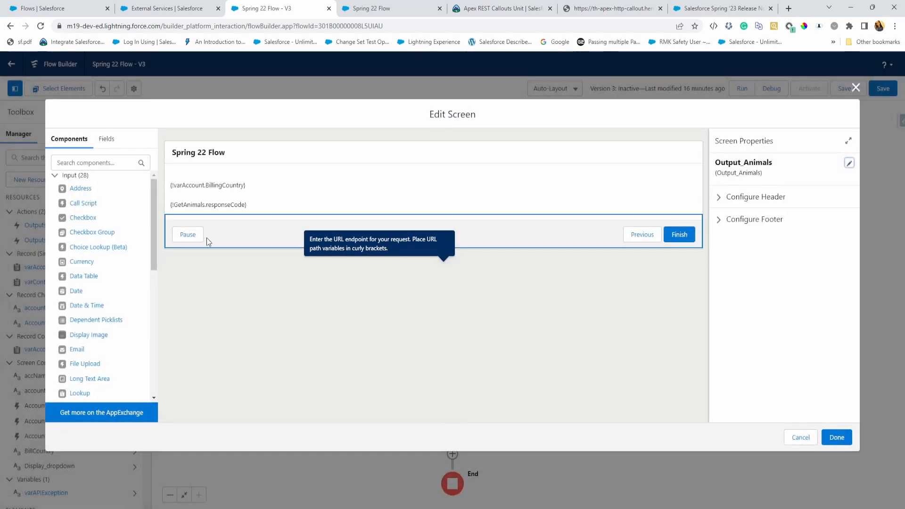
{"action": "left_click", "coordinate": [255, 200]}
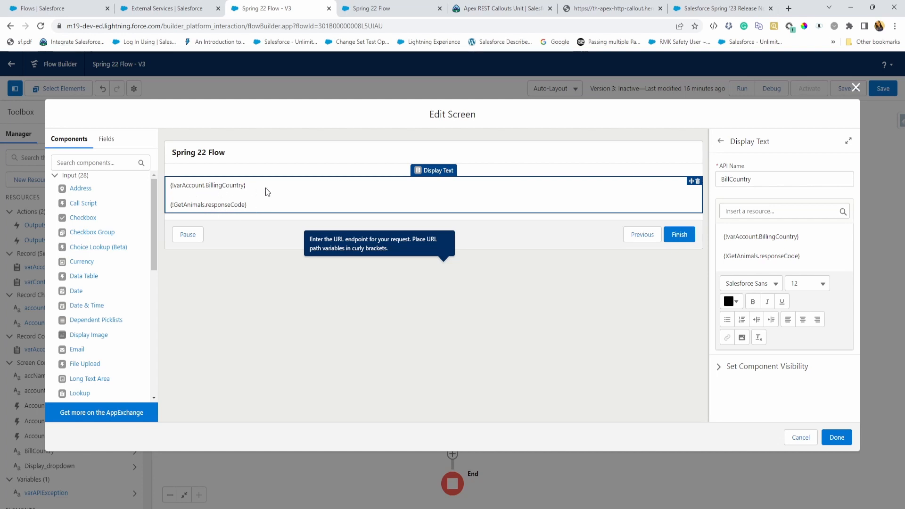
{"action": "left_click", "coordinate": [801, 437]}
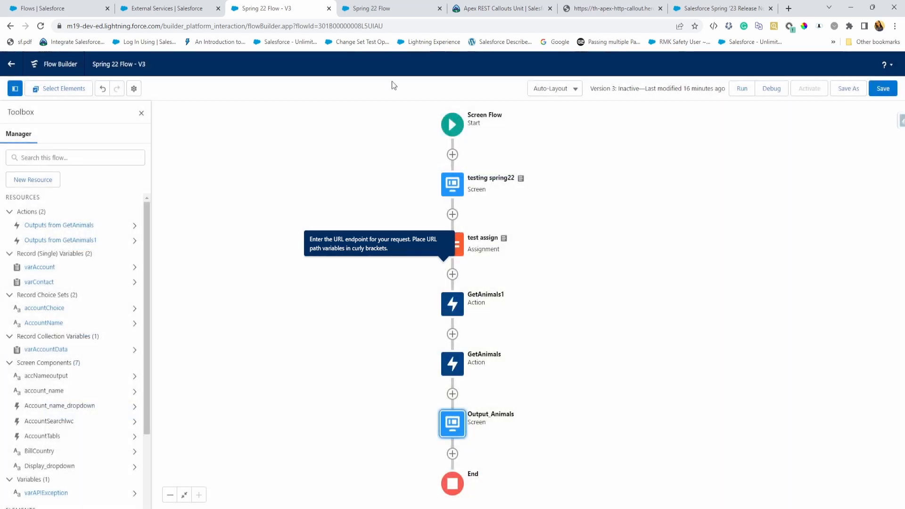
Step: Switch to the running flow's debug page and choose Burlington Textiles Corp of America as the account name dropdown value
{"action": "left_click", "coordinate": [397, 14]}
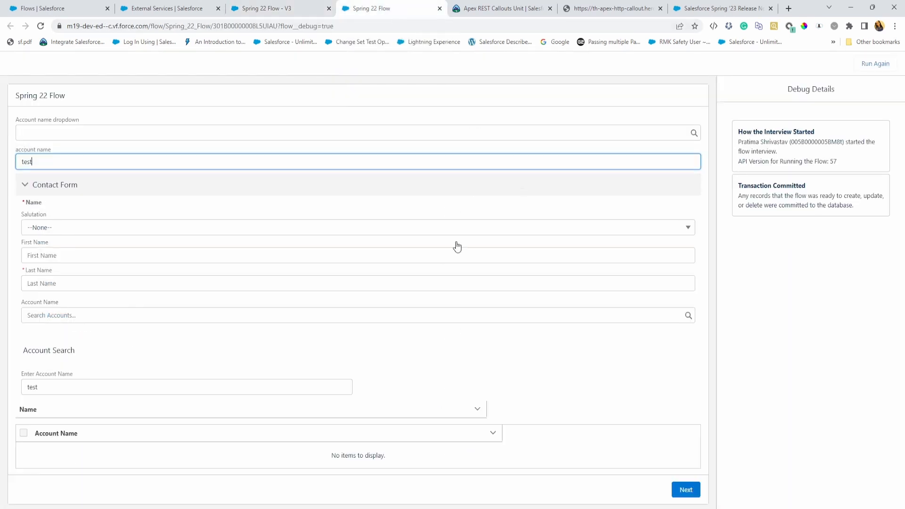
{"action": "left_click", "coordinate": [40, 136]}
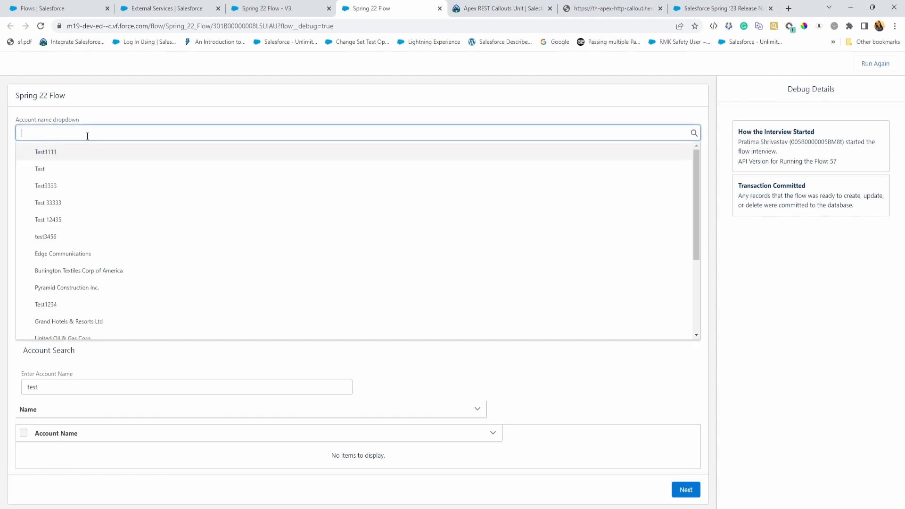
{"action": "left_click", "coordinate": [73, 269]}
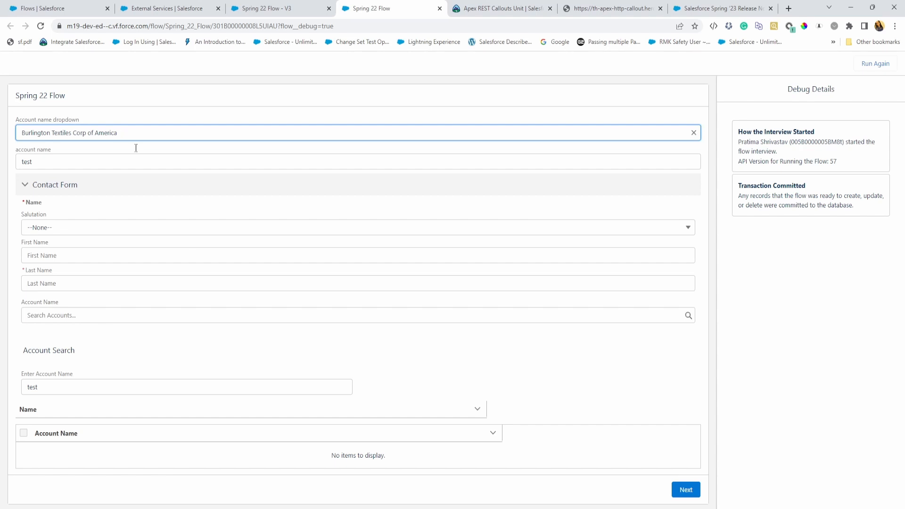
Step: Enter the contact's last name, set the contact's account to Burlington Textiles Corp of America, and advance the flow
{"action": "left_click", "coordinate": [72, 283]}
{"action": "type", "text": "shri"}
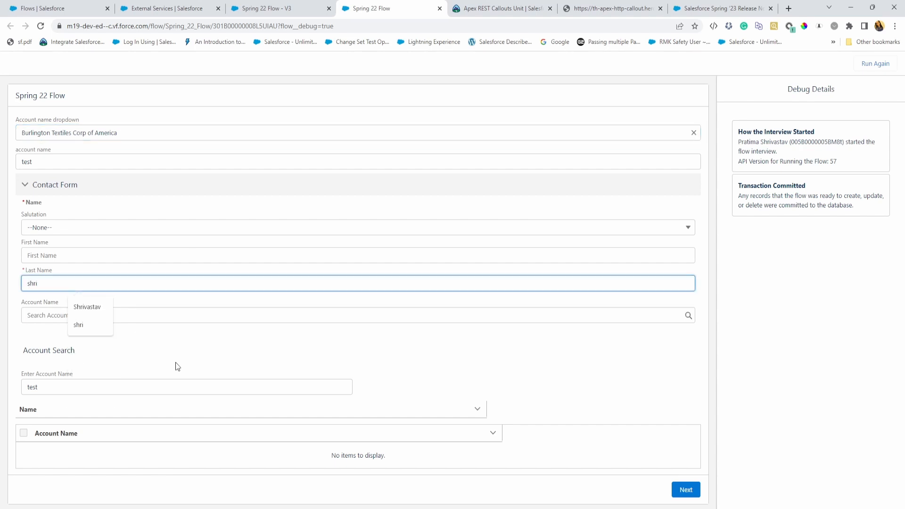
{"action": "left_click", "coordinate": [78, 325]}
{"action": "left_click", "coordinate": [29, 315]}
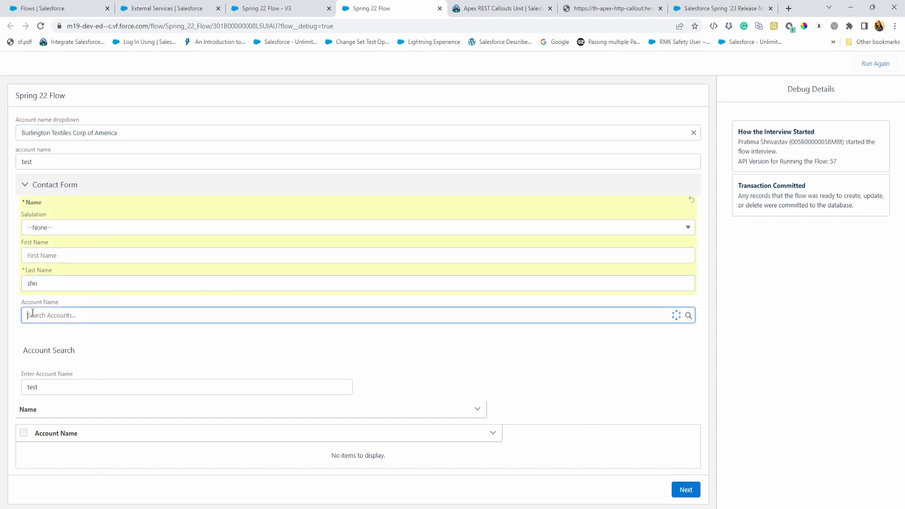
{"action": "type", "text": "b"}
{"action": "left_click", "coordinate": [85, 352]}
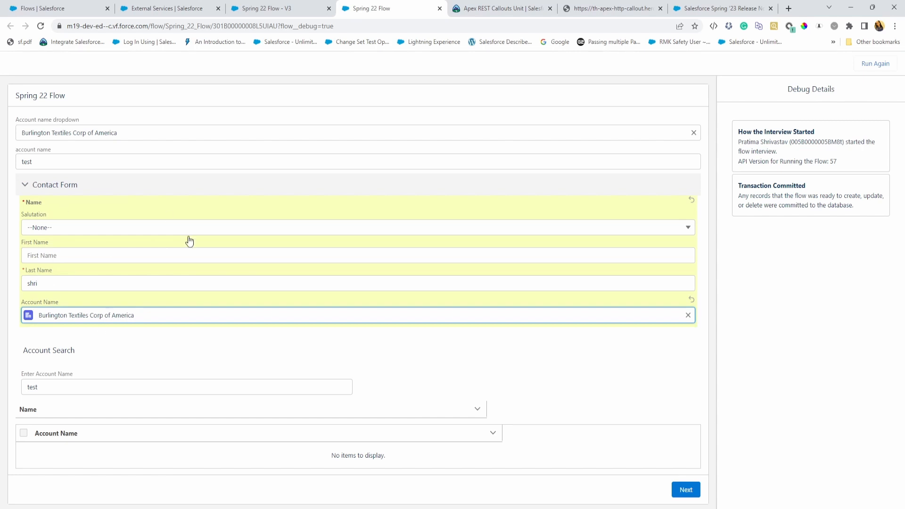
{"action": "left_click", "coordinate": [686, 490]}
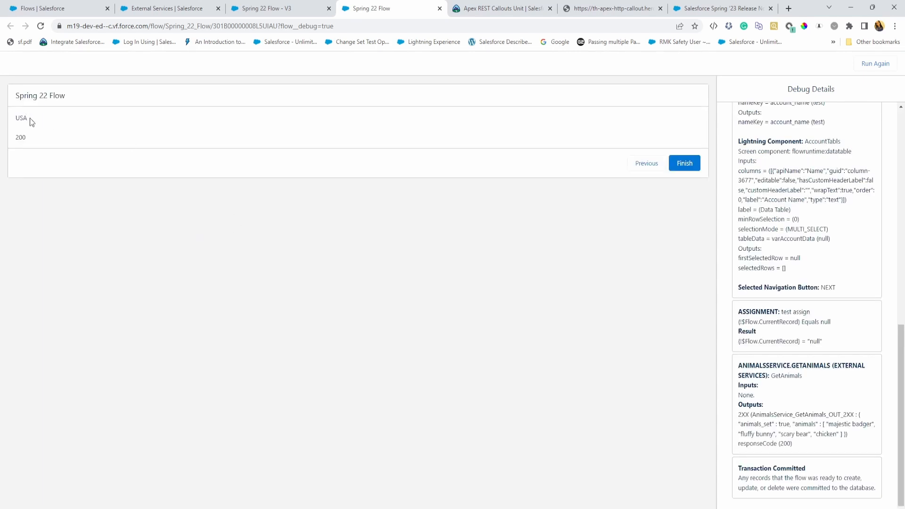
Step: Examine the billing country and response code on the output screen and the GetAnimals outputs in the debug details
{"action": "double_click", "coordinate": [21, 118]}
{"action": "double_click", "coordinate": [19, 138]}
{"action": "left_click_drag", "start_coordinate": [738, 416], "coordinate": [801, 451]}
{"action": "left_click", "coordinate": [841, 434]}
{"action": "left_click_drag", "start_coordinate": [738, 424], "coordinate": [794, 445]}
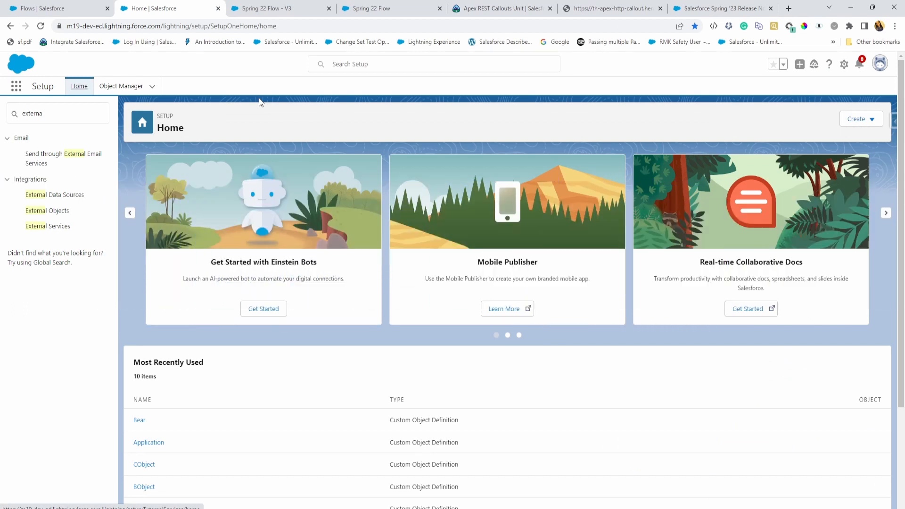
Step: Open field-level security for the Account object's Active field and select read and edit access for the ebikes permission set
{"action": "left_click", "coordinate": [142, 89]}
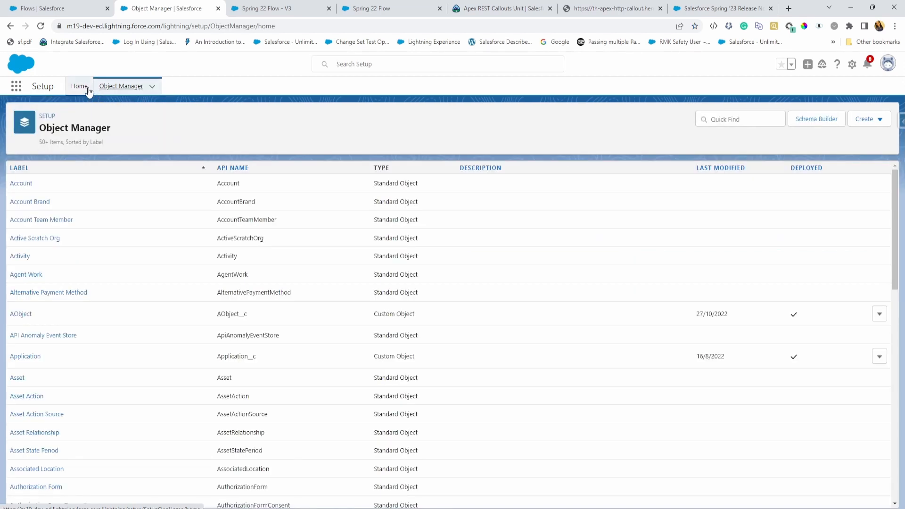
{"action": "left_click", "coordinate": [28, 185]}
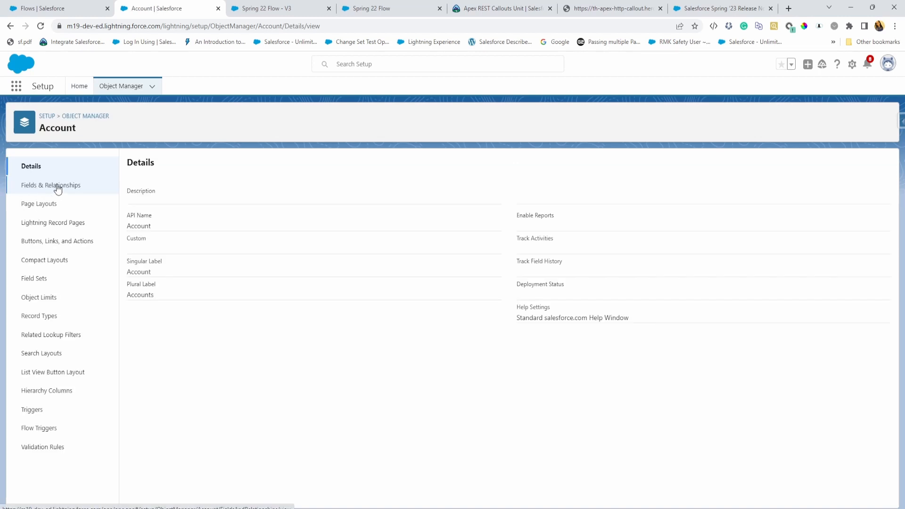
{"action": "left_click", "coordinate": [53, 188]}
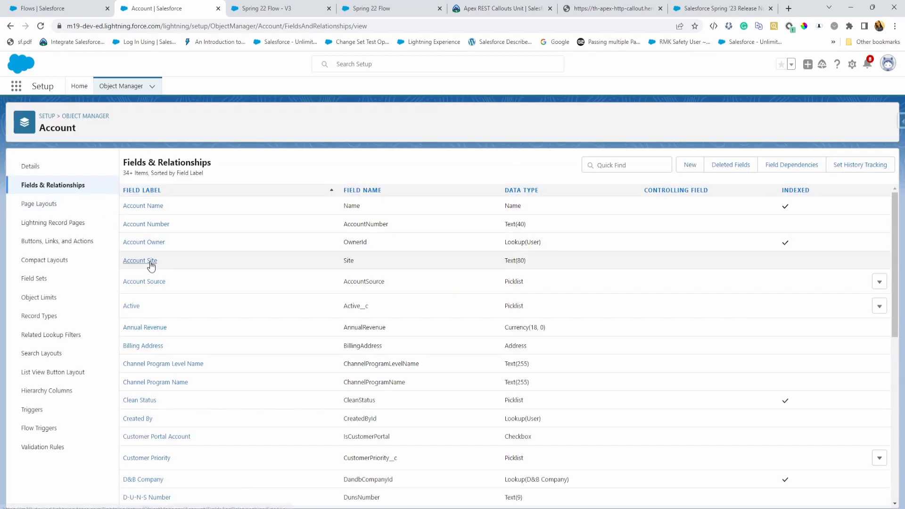
{"action": "left_click", "coordinate": [134, 307]}
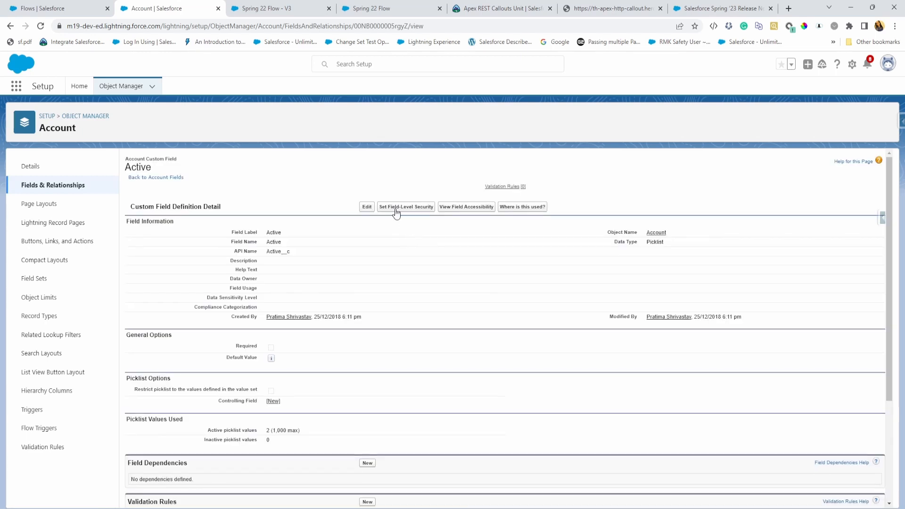
{"action": "left_click", "coordinate": [398, 210]}
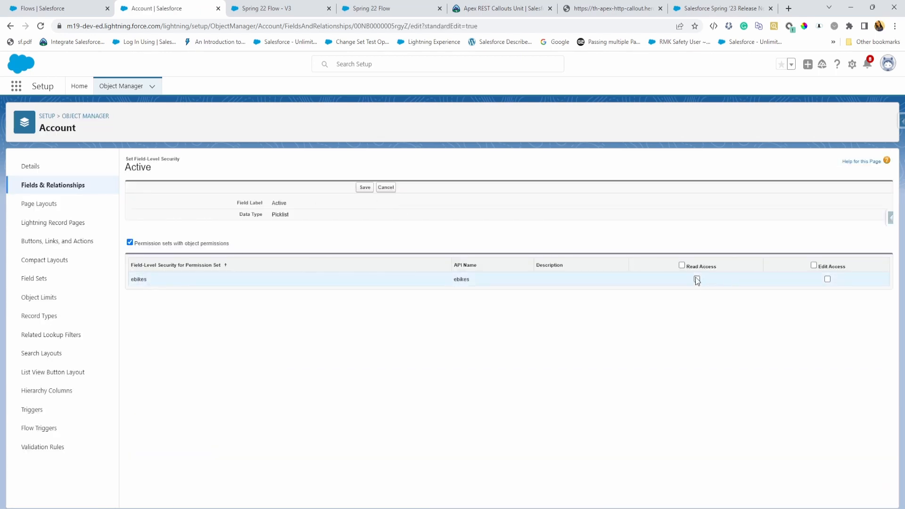
{"action": "left_click", "coordinate": [828, 279]}
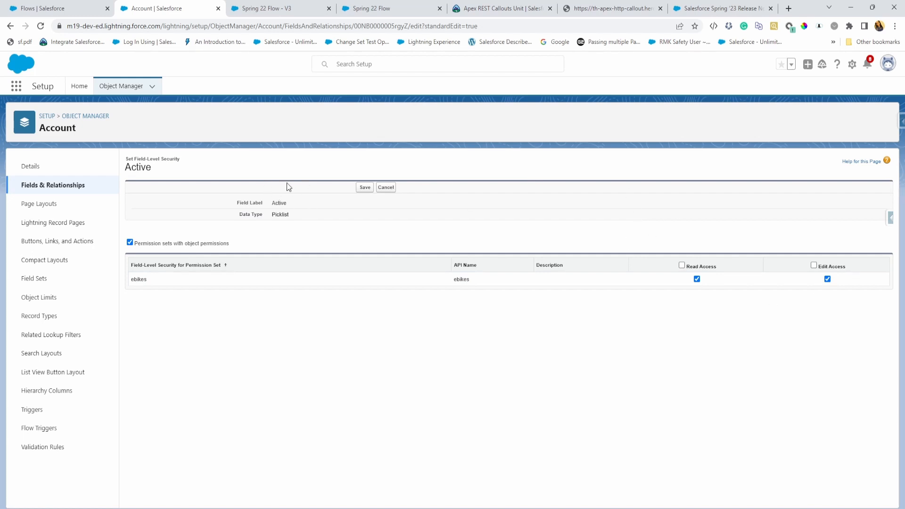
Step: Search Setup for user, open User Management Settings, and examine the Field-Level Security for Permission Sets during Field Creation (Beta) setting
{"action": "left_click", "coordinate": [81, 87]}
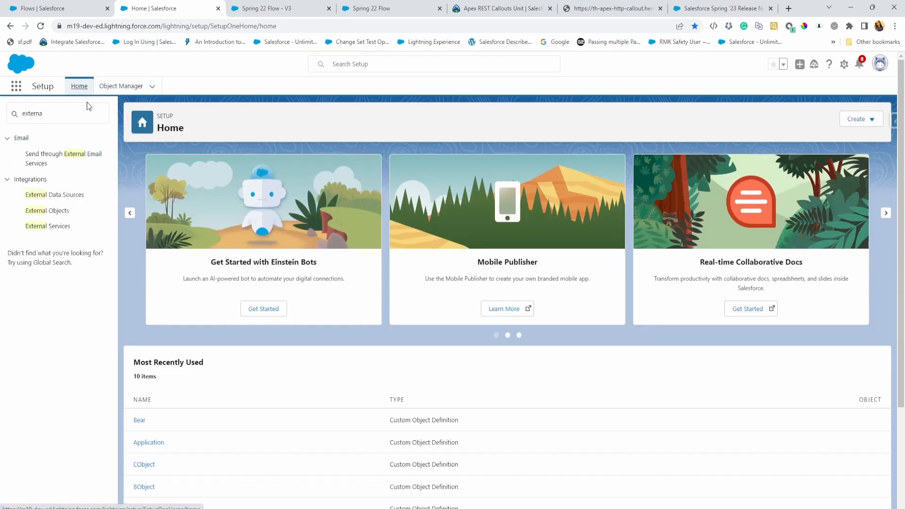
{"action": "left_click", "coordinate": [88, 108]}
{"action": "key", "text": "ctrl+a"}
{"action": "type", "text": "user"}
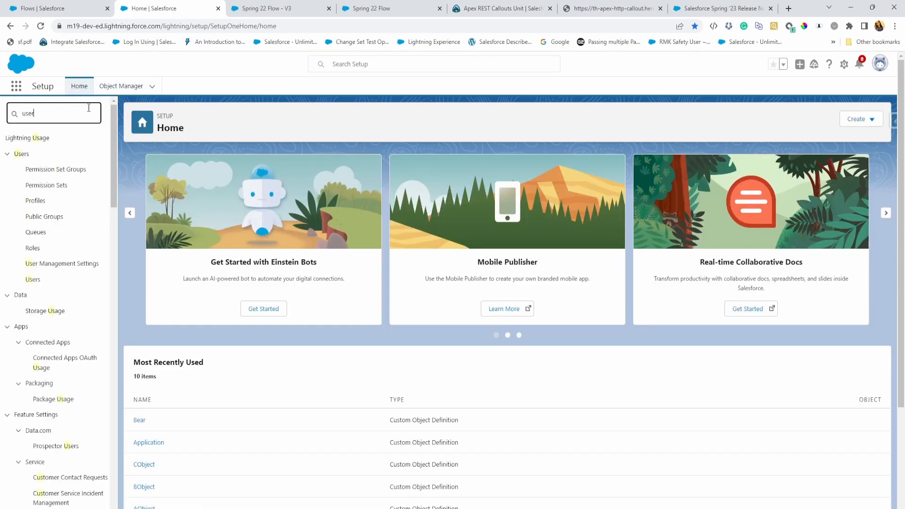
{"action": "left_click", "coordinate": [72, 249]}
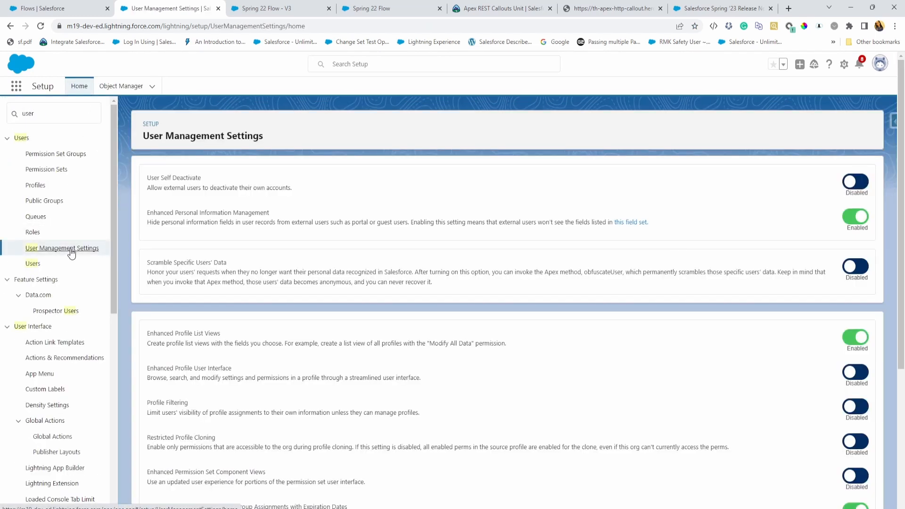
{"action": "scroll", "coordinate": [422, 403], "scroll_direction": "down", "scroll_amount": 4}
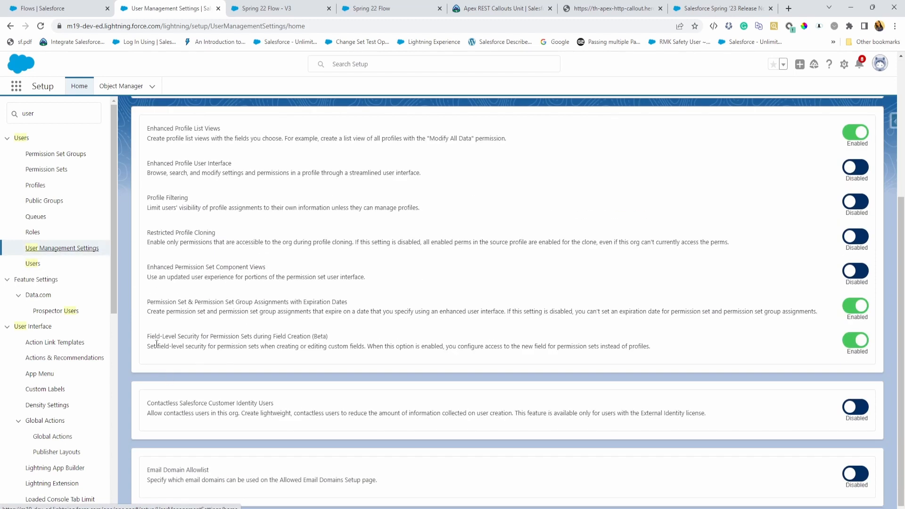
{"action": "left_click_drag", "start_coordinate": [149, 341], "coordinate": [343, 341]}
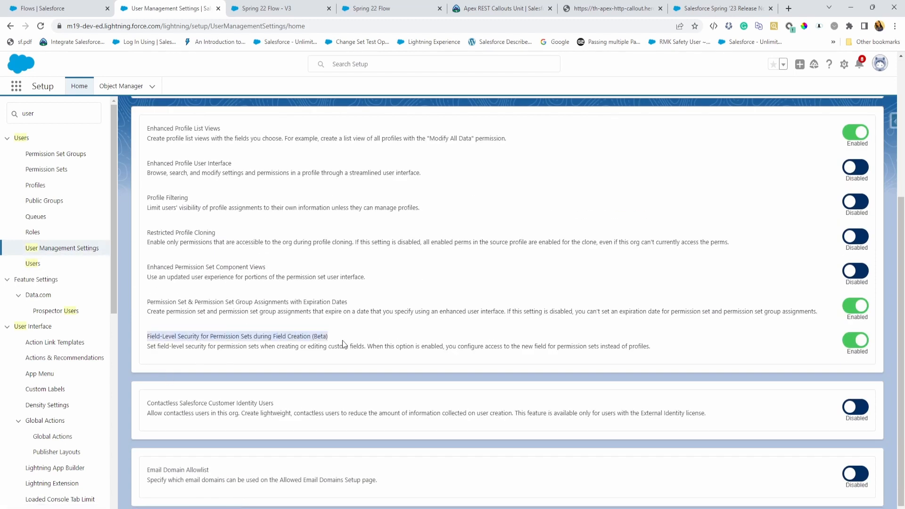
{"action": "scroll", "coordinate": [337, 353], "scroll_direction": "up", "scroll_amount": 1}
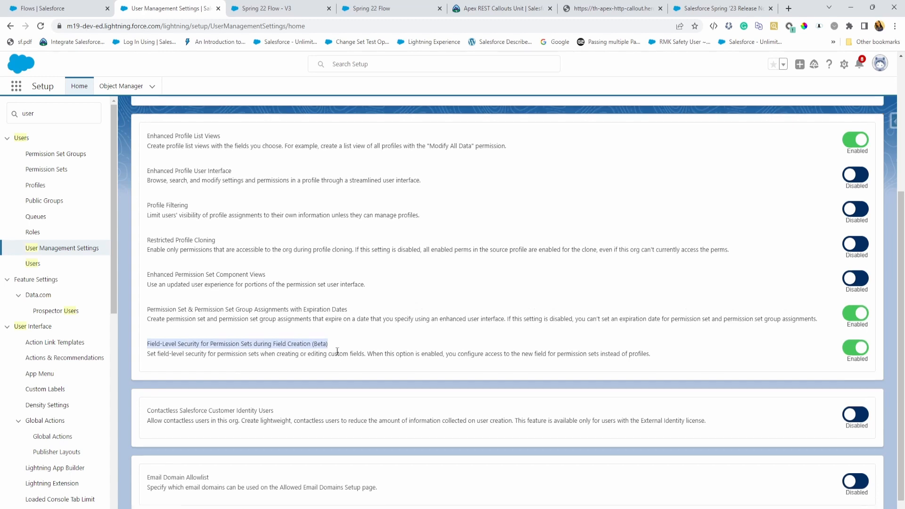
{"action": "scroll", "coordinate": [338, 352], "scroll_direction": "up", "scroll_amount": 4}
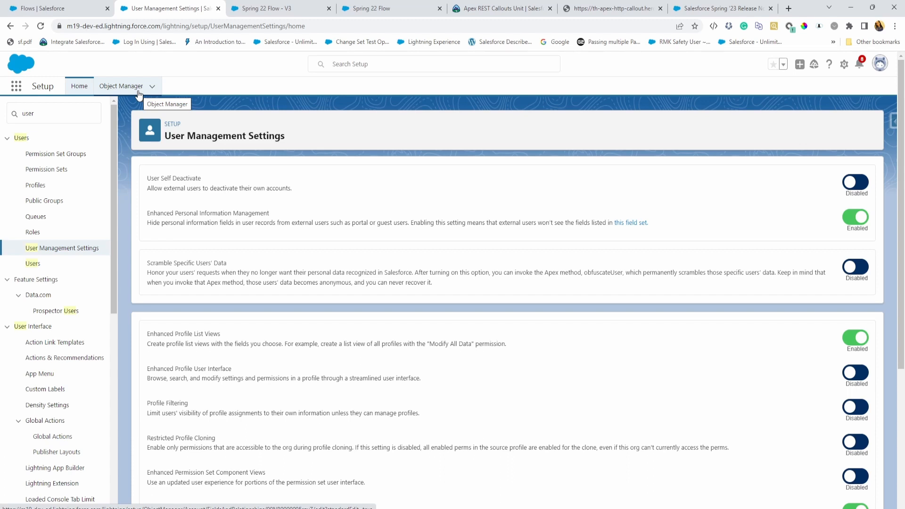
Step: Find the Case object among the Setup objects and open its Case Record Page in Lightning App Builder
{"action": "left_click", "coordinate": [121, 86]}
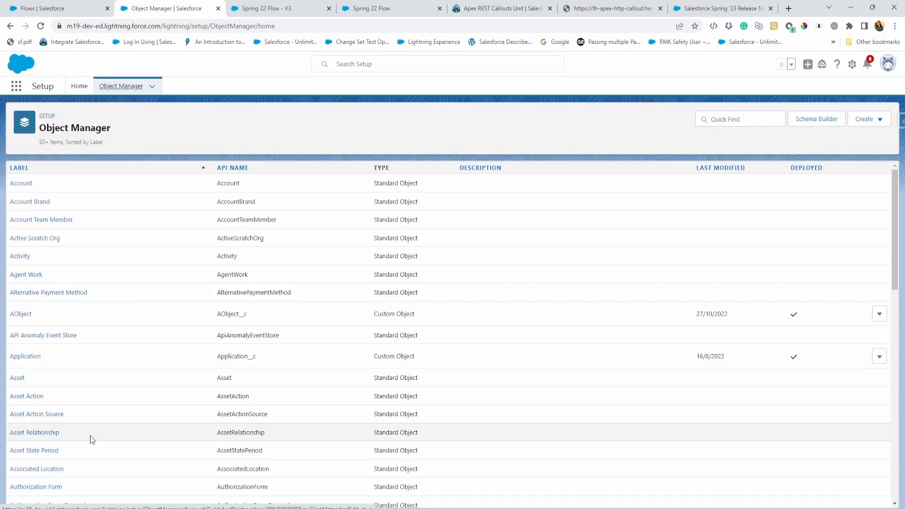
{"action": "scroll", "coordinate": [90, 435], "scroll_direction": "down", "scroll_amount": 3}
{"action": "scroll", "coordinate": [48, 452], "scroll_direction": "down", "scroll_amount": 3}
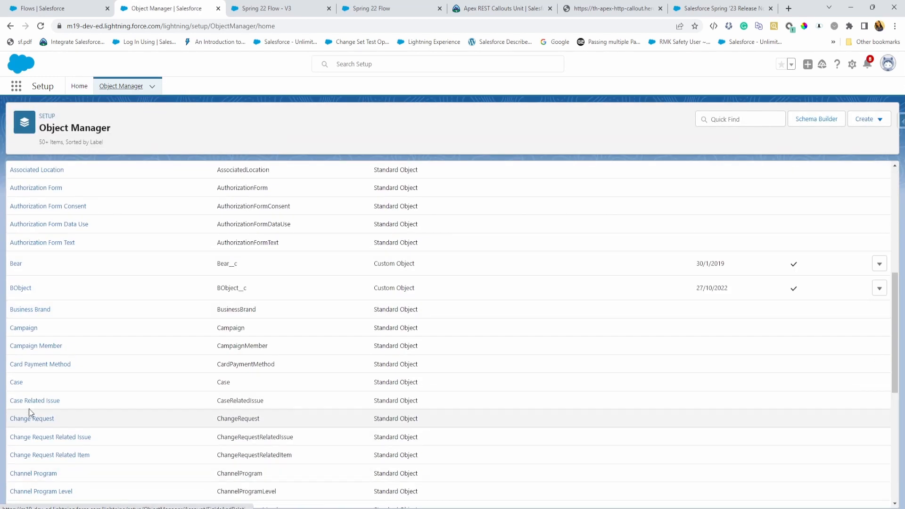
{"action": "left_click", "coordinate": [16, 382]}
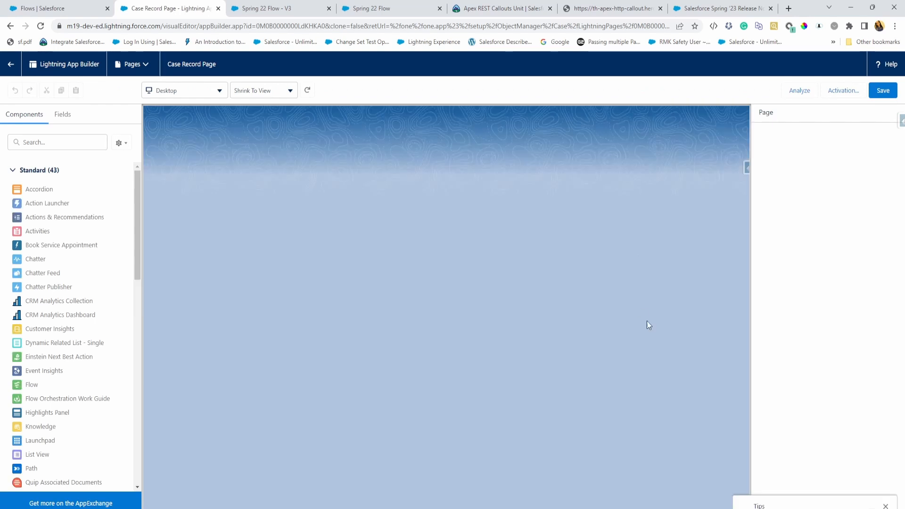
Step: Upgrade the Case page's Record Detail component to Dynamic Forms, using Case Layout as the source
{"action": "left_click", "coordinate": [647, 321]}
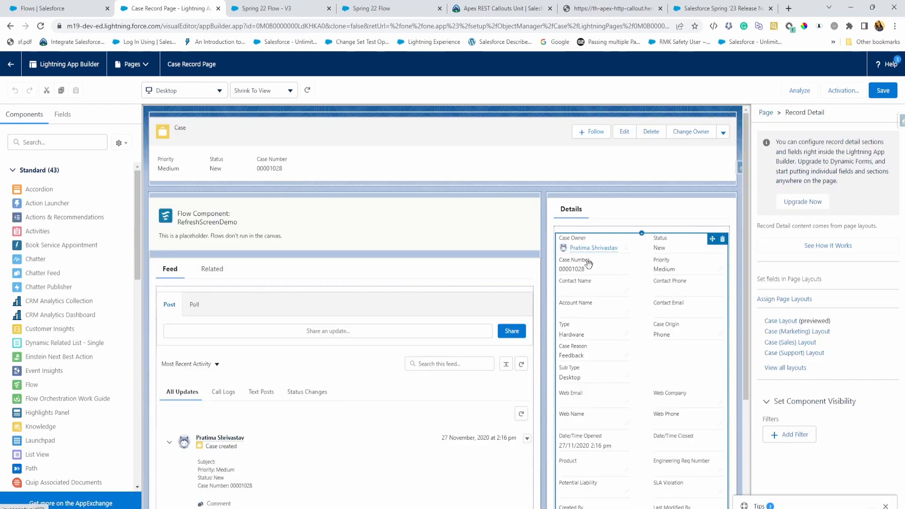
{"action": "left_click", "coordinate": [815, 202]}
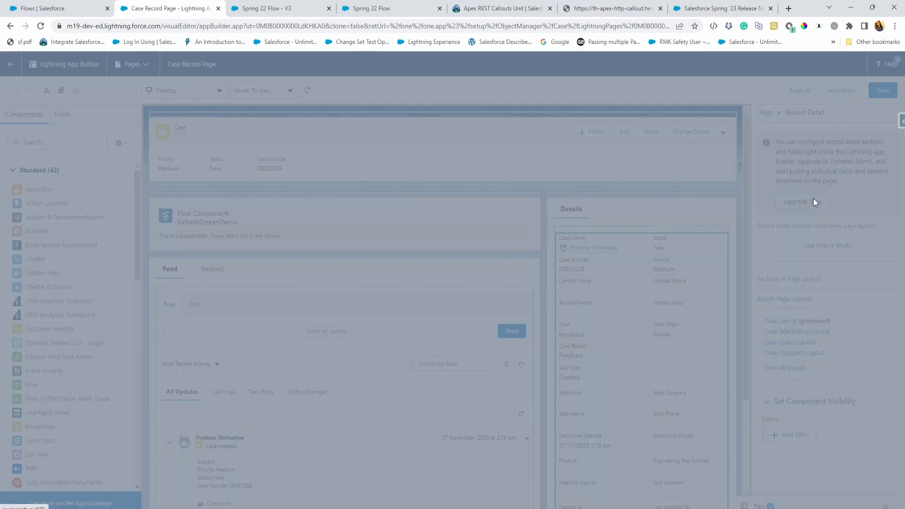
{"action": "left_click", "coordinate": [705, 422]}
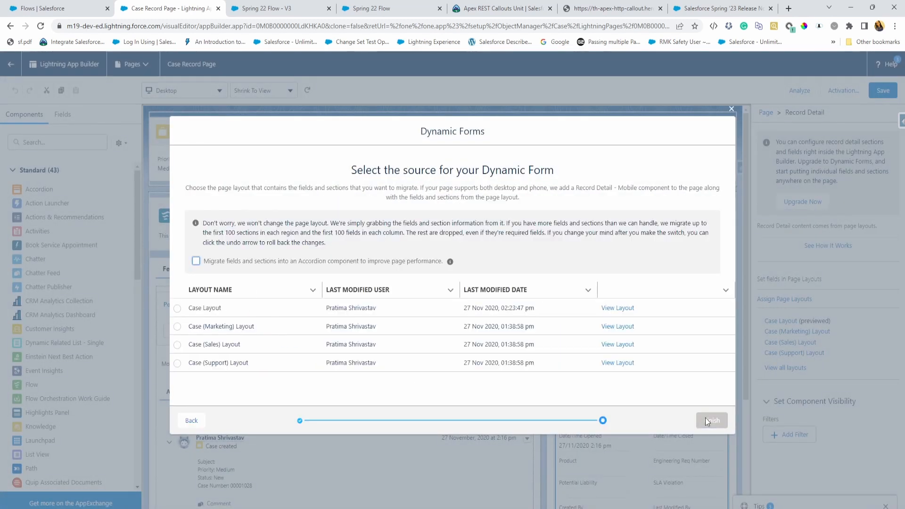
{"action": "left_click", "coordinate": [177, 308]}
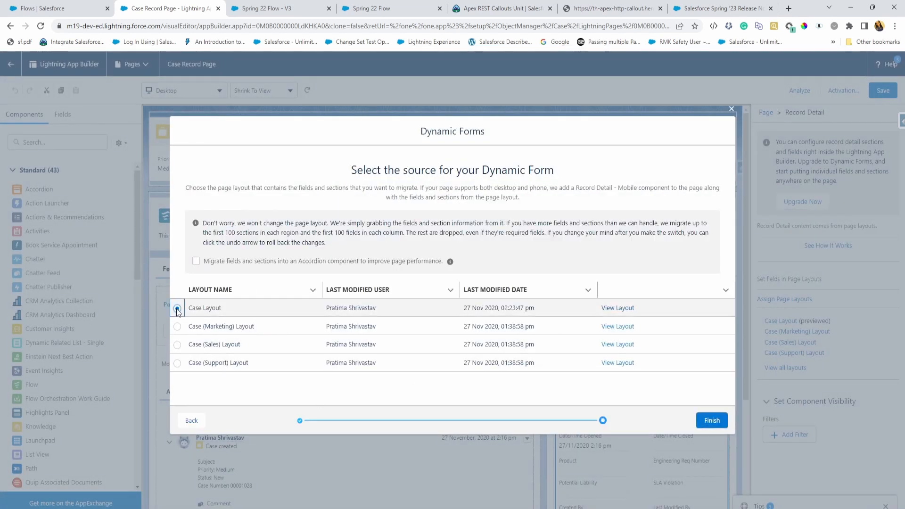
{"action": "left_click", "coordinate": [705, 421]}
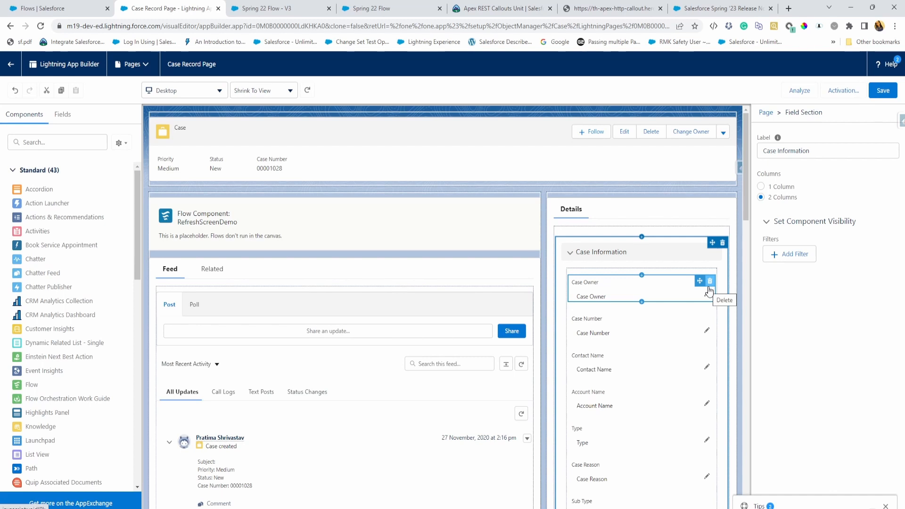
Step: Examine the field visibility filter options for the Case Owner field, including the Record Field and Advanced filter types
{"action": "left_click", "coordinate": [666, 291]}
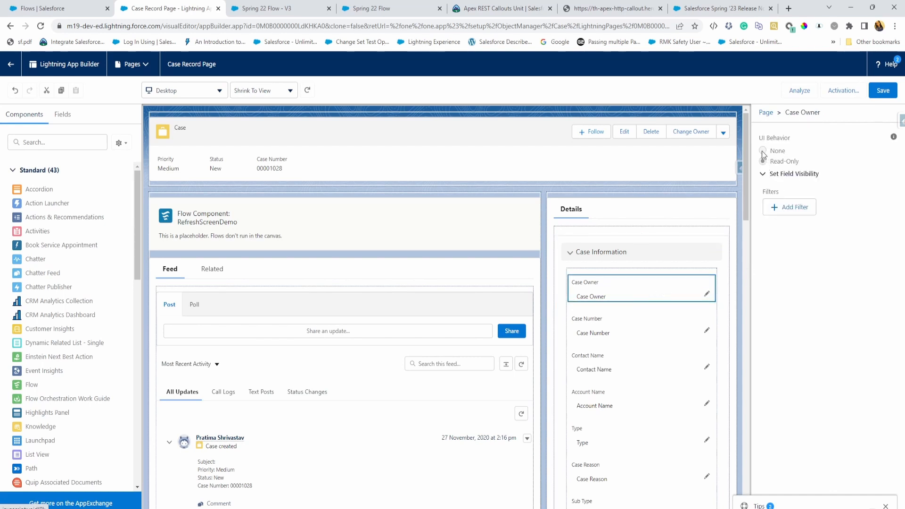
{"action": "left_click", "coordinate": [794, 212]}
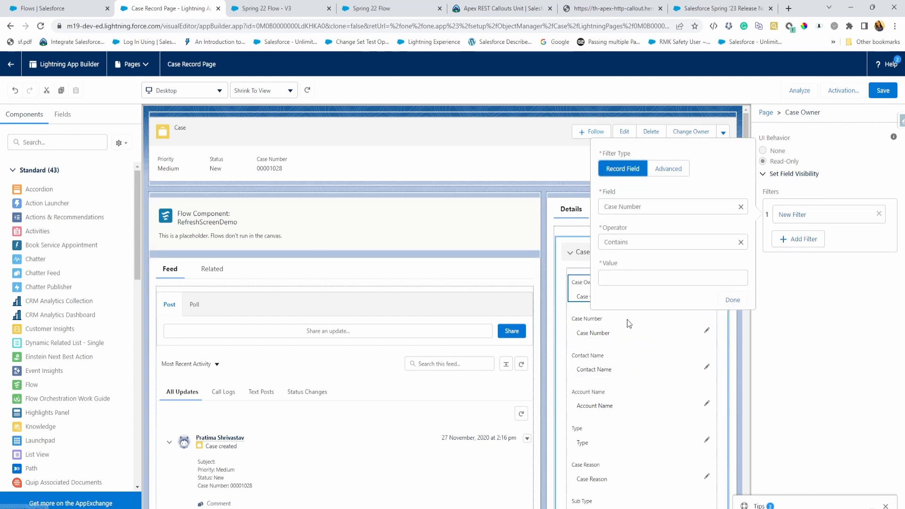
{"action": "left_click", "coordinate": [669, 169]}
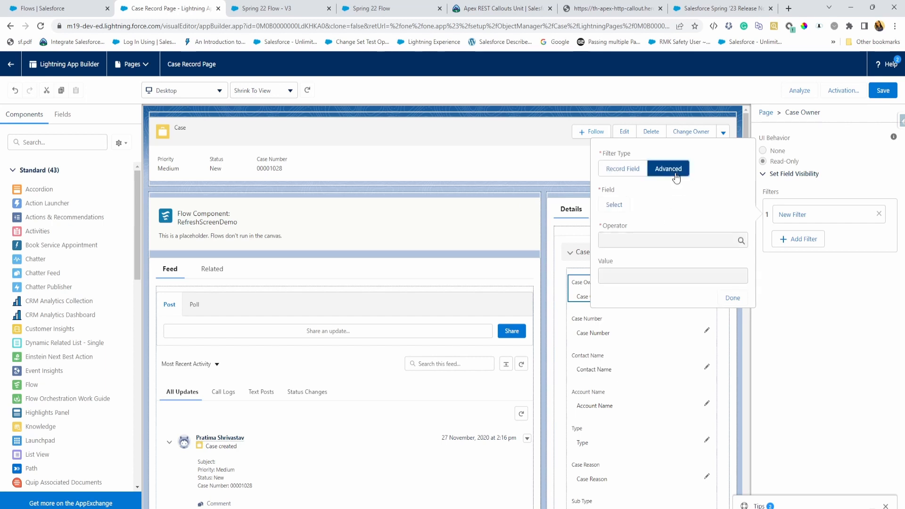
{"action": "left_click", "coordinate": [752, 133]}
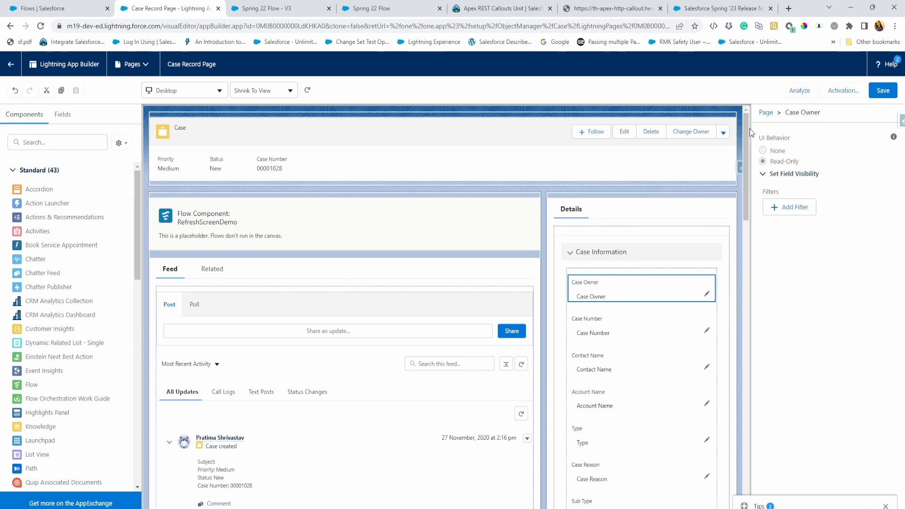
Step: Add a Dynamic Related List - Single component showing Case Related Issues above the existing lists in the Case page's Related tab
{"action": "scroll", "coordinate": [707, 359], "scroll_direction": "down", "scroll_amount": 3}
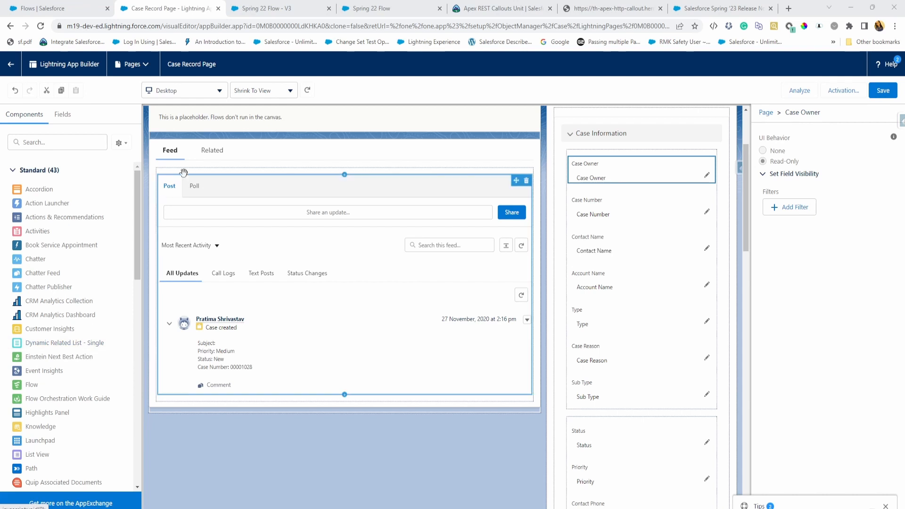
{"action": "left_click", "coordinate": [206, 158]}
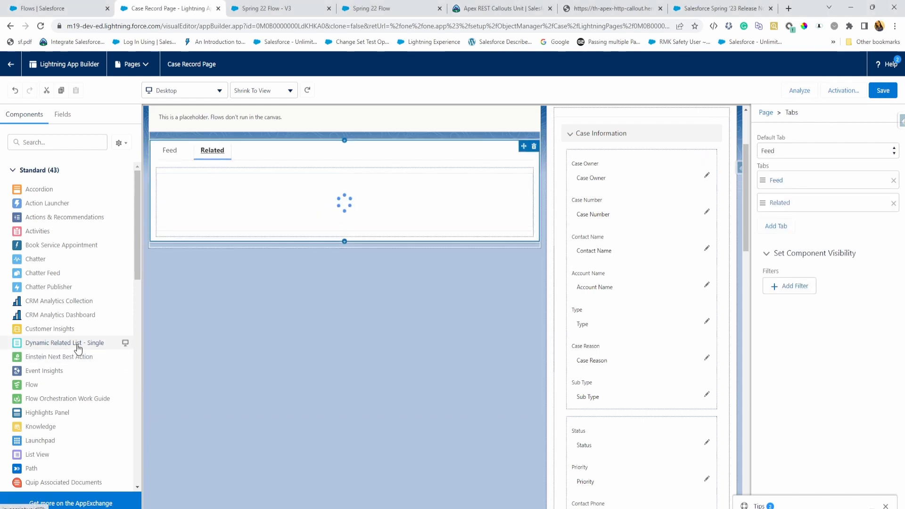
{"action": "left_click_drag", "start_coordinate": [78, 352], "coordinate": [287, 192]}
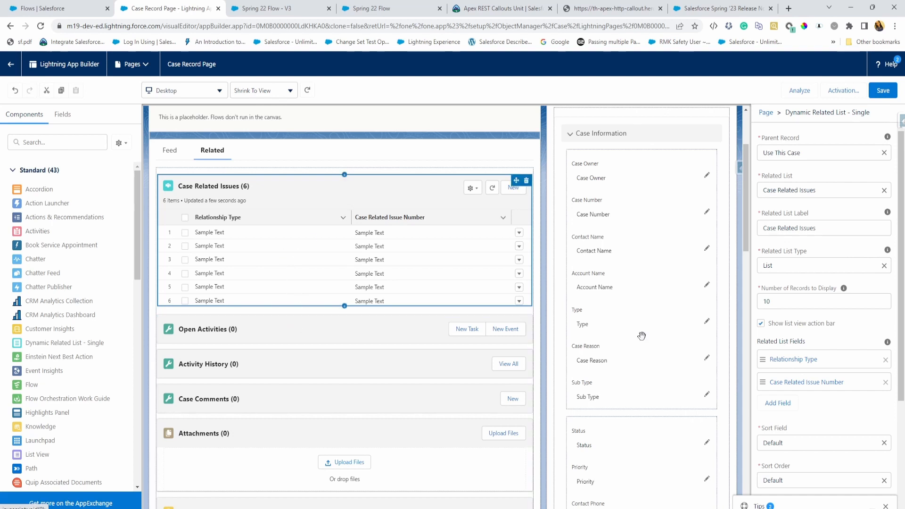
Step: Add a related list filter to Case Related Issues so that Related Issue Type contains Incident
{"action": "scroll", "coordinate": [859, 462], "scroll_direction": "down", "scroll_amount": 3}
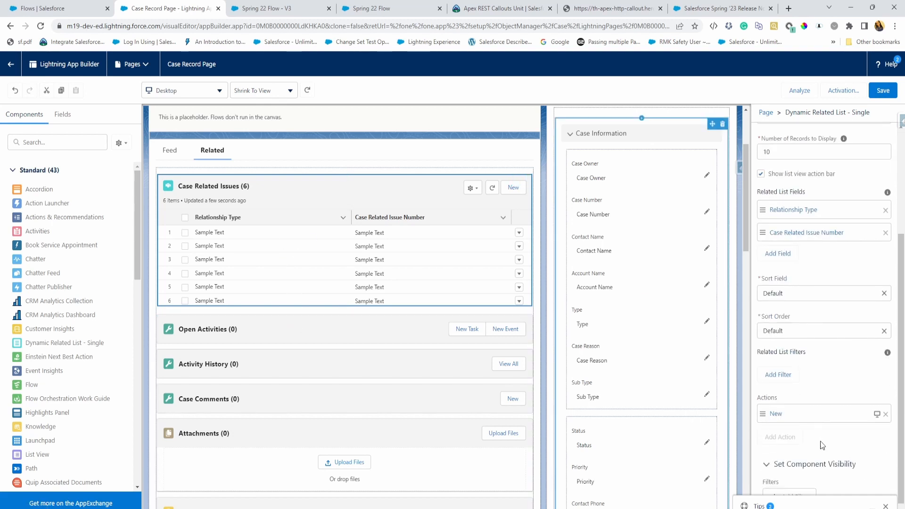
{"action": "left_click", "coordinate": [779, 374]}
{"action": "left_click", "coordinate": [598, 333]}
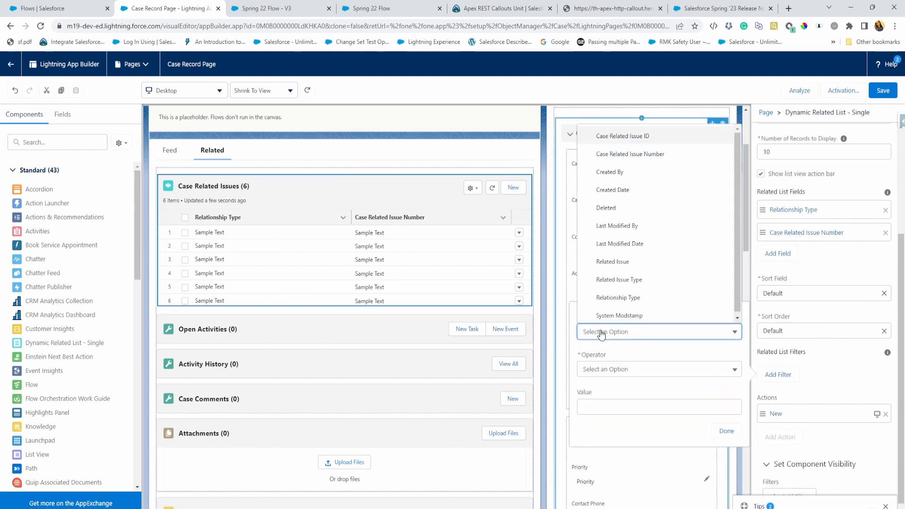
{"action": "left_click", "coordinate": [637, 280]}
{"action": "left_click", "coordinate": [622, 372]}
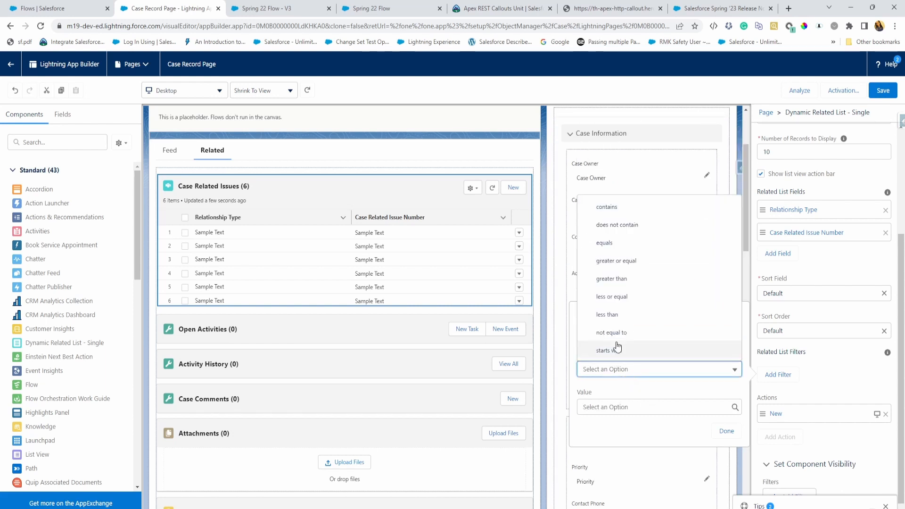
{"action": "left_click", "coordinate": [613, 206]}
{"action": "left_click", "coordinate": [641, 410]}
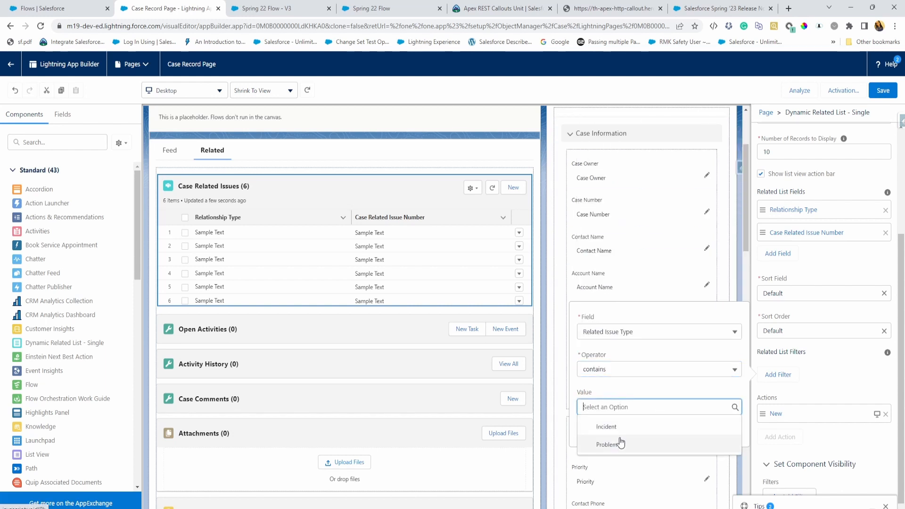
{"action": "left_click", "coordinate": [613, 426]}
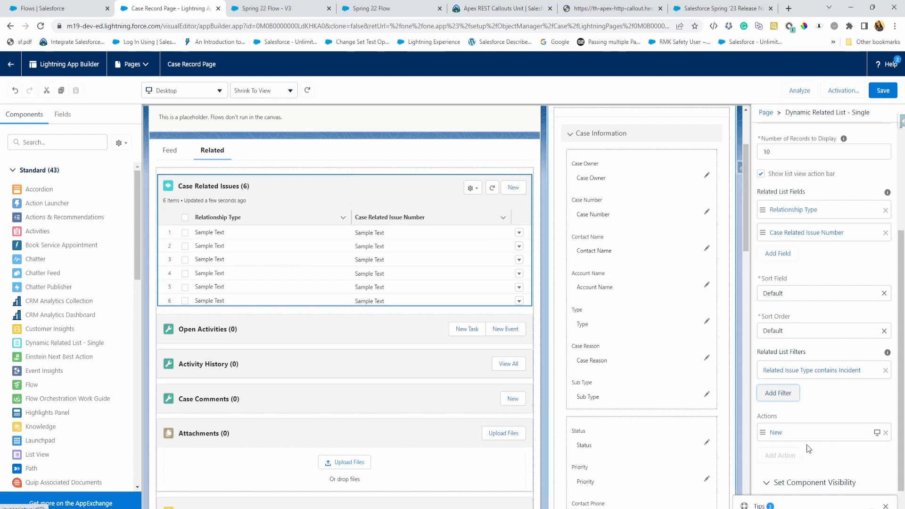
{"action": "scroll", "coordinate": [809, 448], "scroll_direction": "down", "scroll_amount": 1}
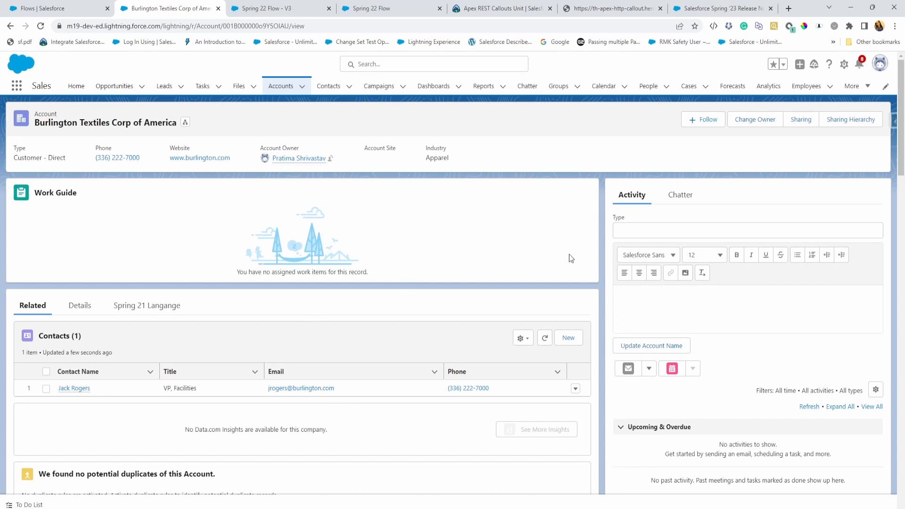
Step: Open the Sharing Hierarchy for the Burlington Textiles Corp of America account
{"action": "left_click", "coordinate": [862, 124]}
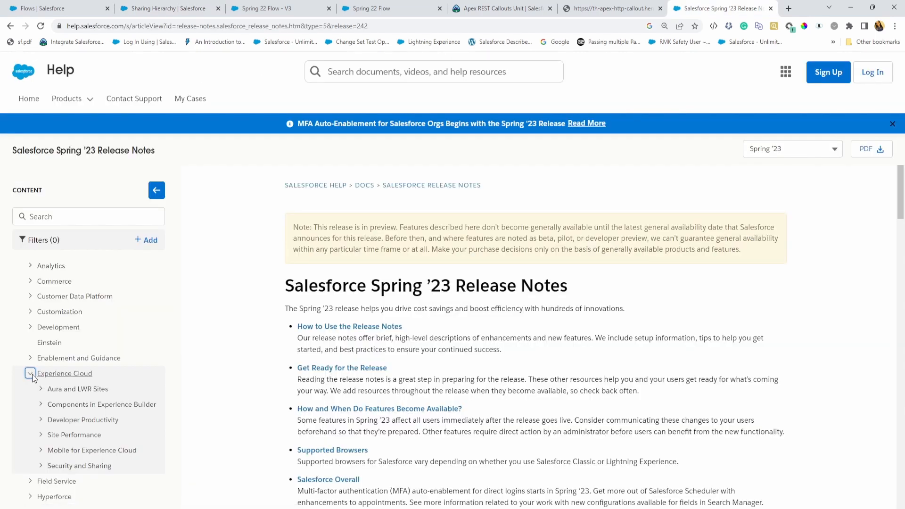
Step: In the Salesforce Spring '23 Release Notes contents, collapse Experience Cloud and expand the Customization section
{"action": "left_click", "coordinate": [31, 374]}
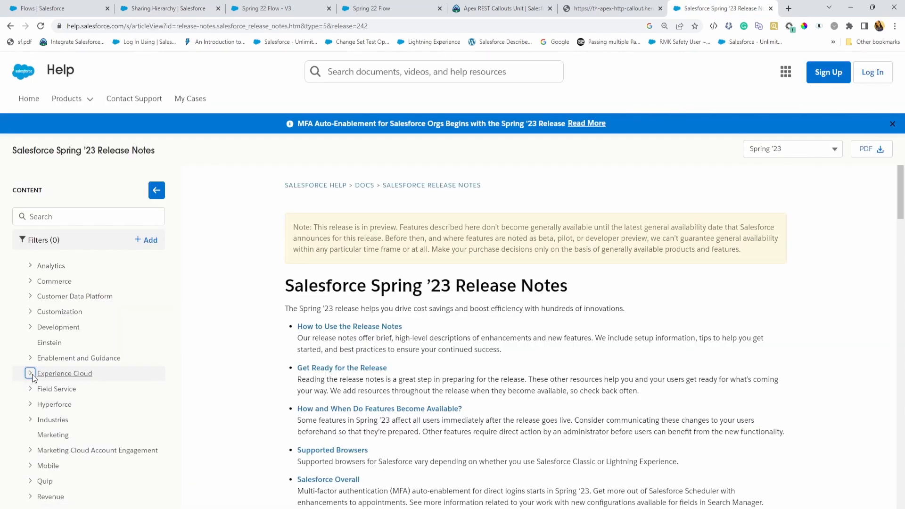
{"action": "left_click", "coordinate": [29, 313]}
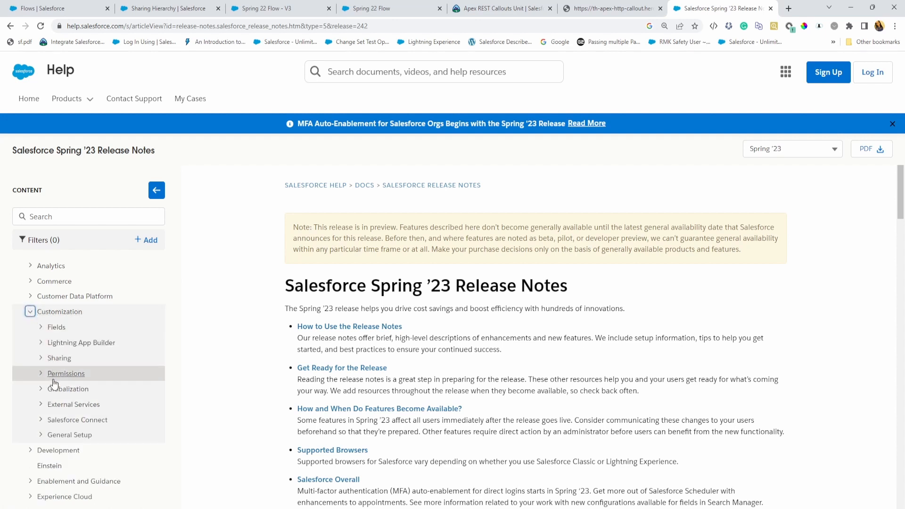